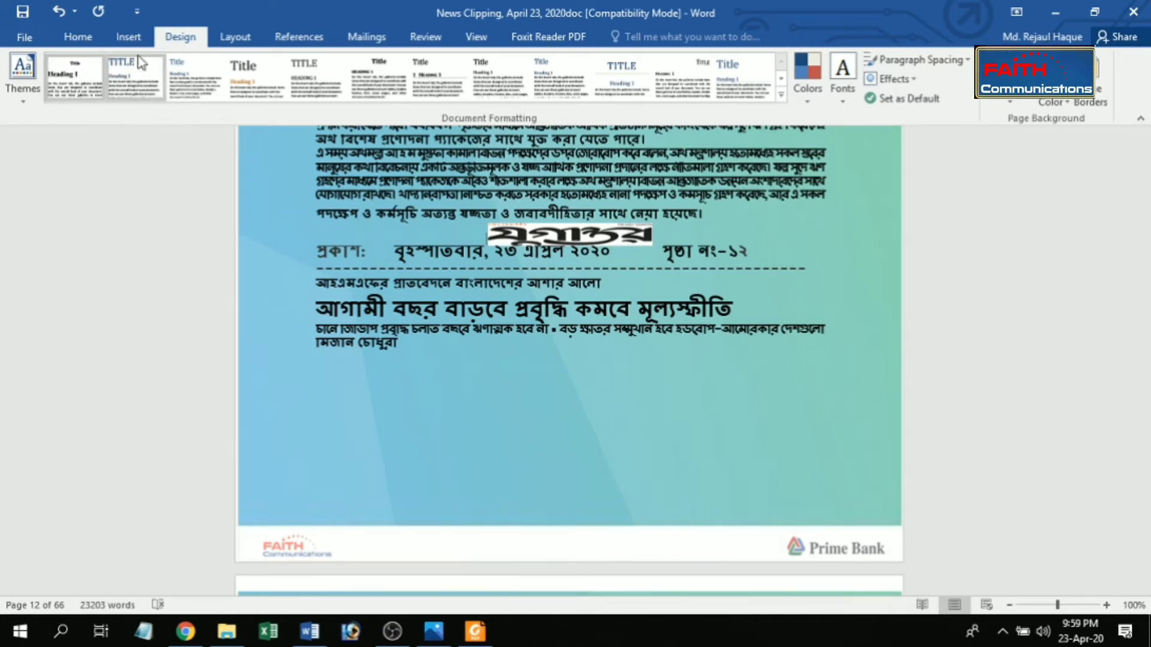
# Step: Insert a page break before the যুগান্তর clipping heading on page 12
pyautogui.click(129, 37)
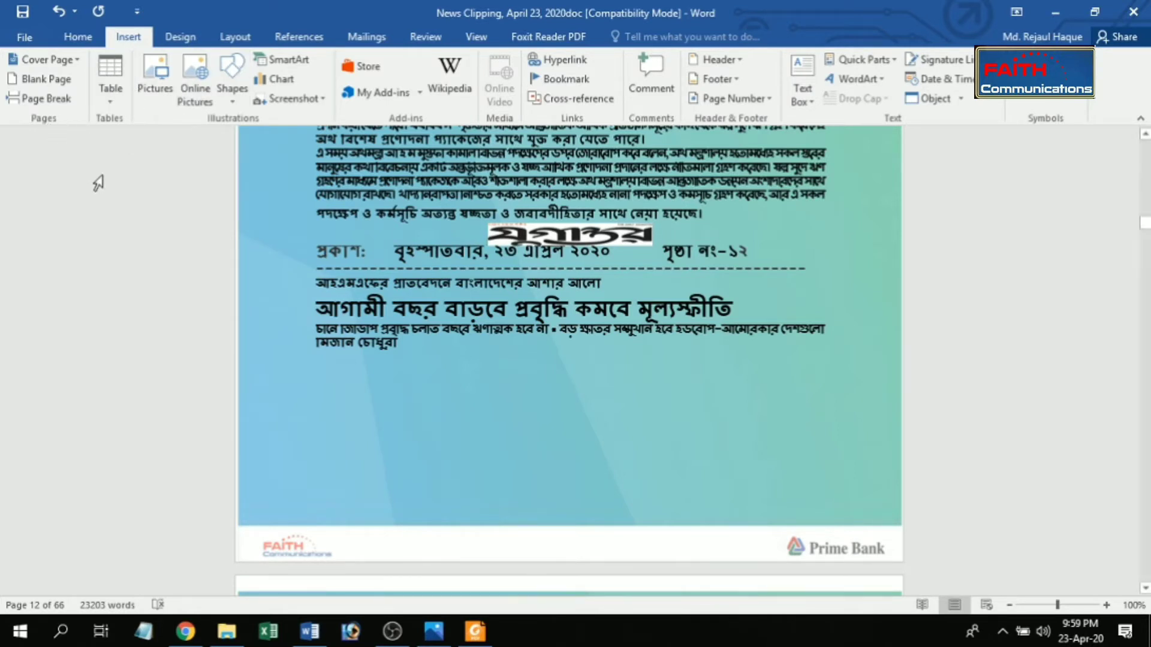
pyautogui.click(65, 106)
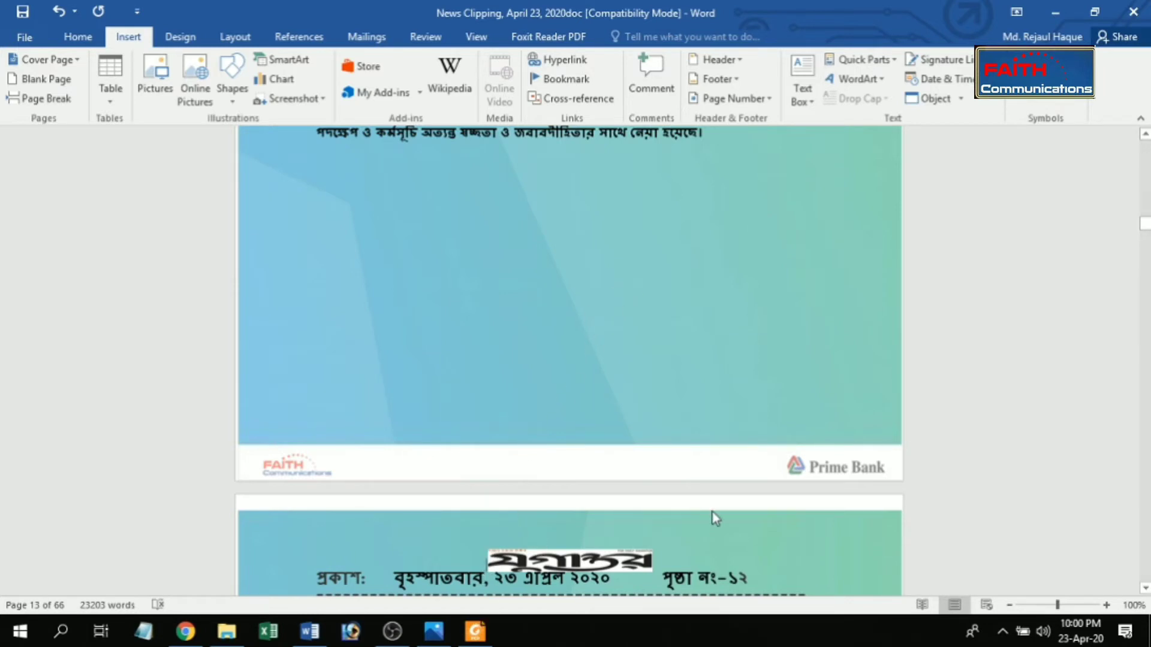
pyautogui.moveTo(1145, 234); pyautogui.dragTo(1144, 234)
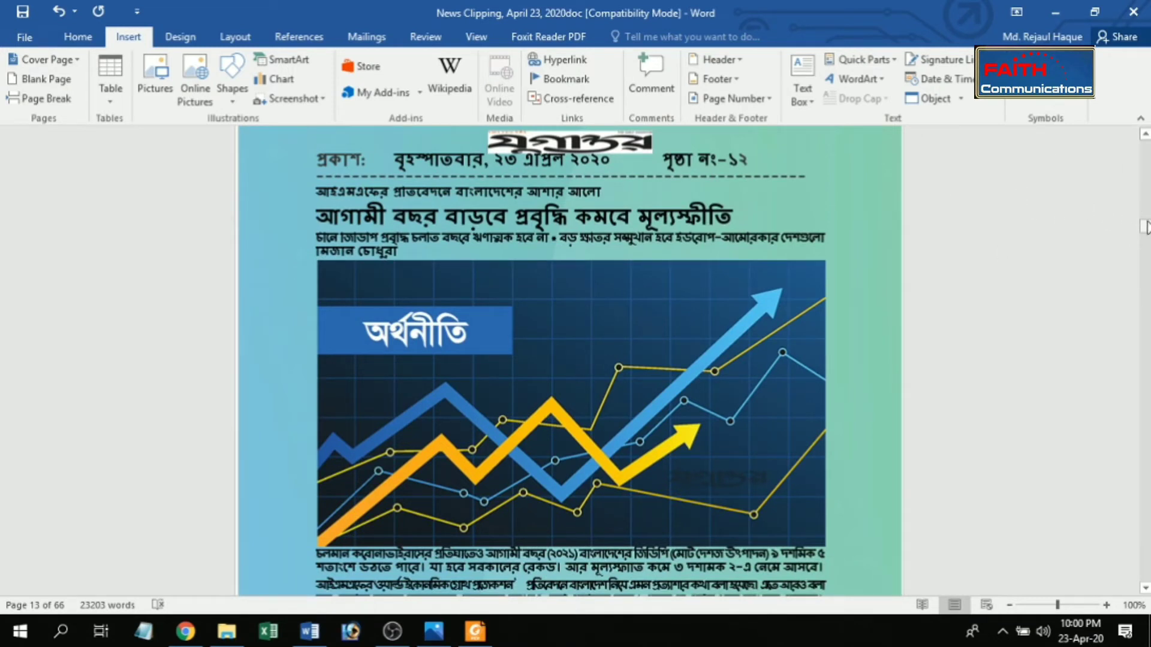
pyautogui.scroll(5, 757, 313)
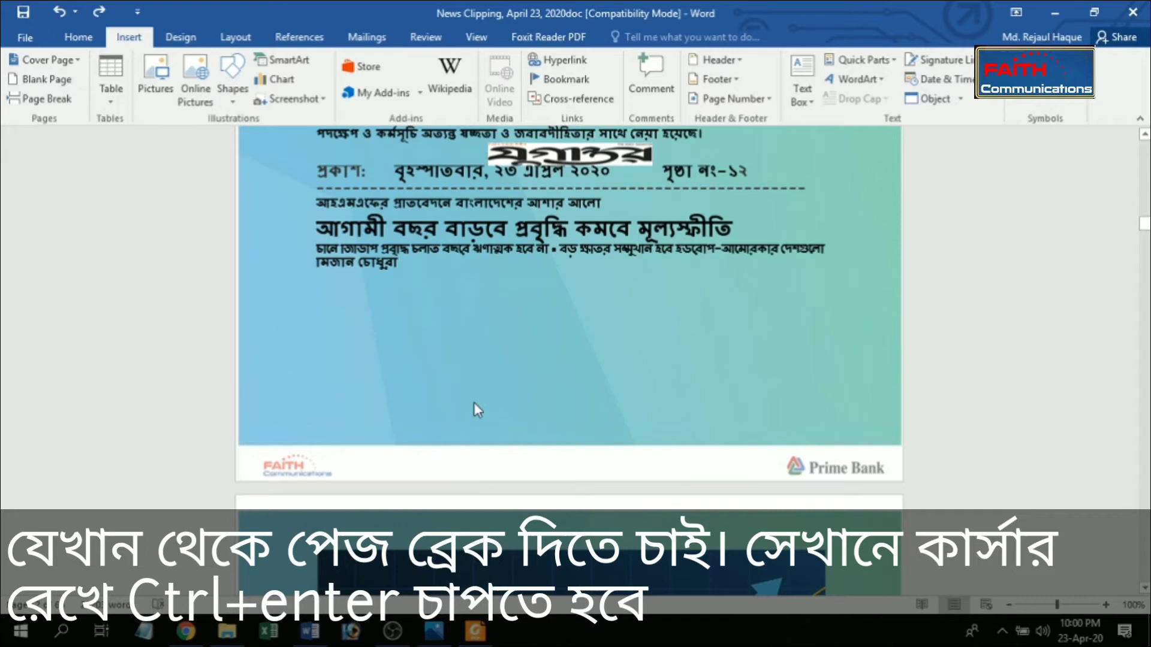
# Step: Insert a page break before the যুগান্তর clipping, re-creating it on a separate line below the preceding article, and save the document
pyautogui.hotkey('ctrl', 'Return')
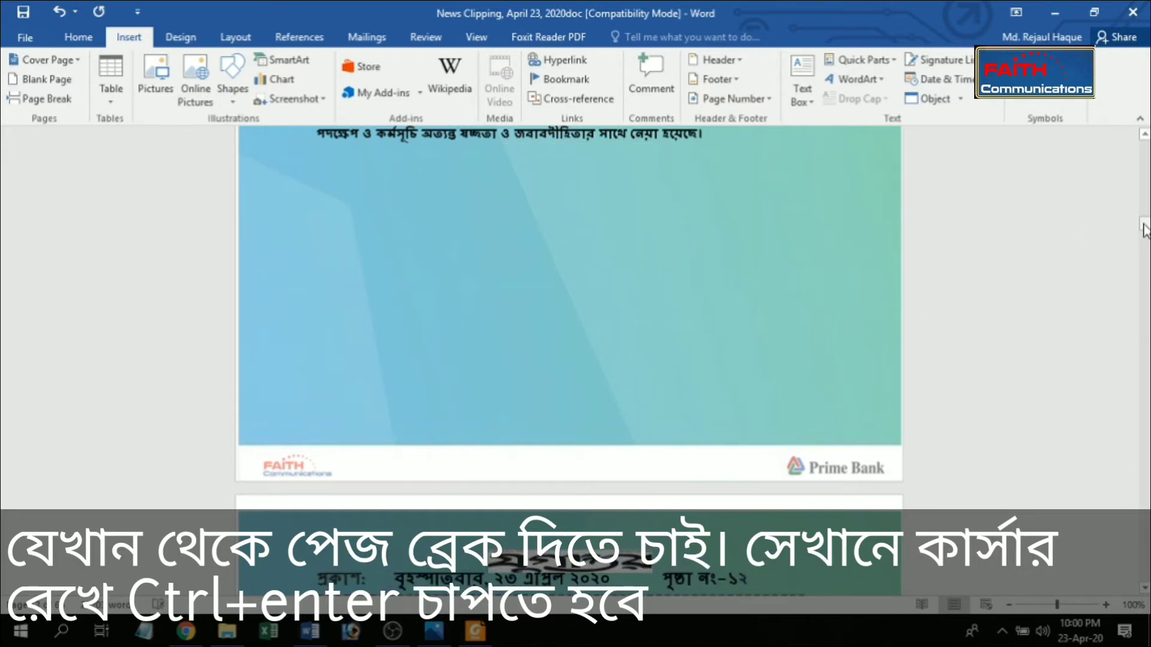
pyautogui.click(725, 132)
pyautogui.hotkey('shift', 'Down')
pyautogui.hotkey('shift', 'Down')
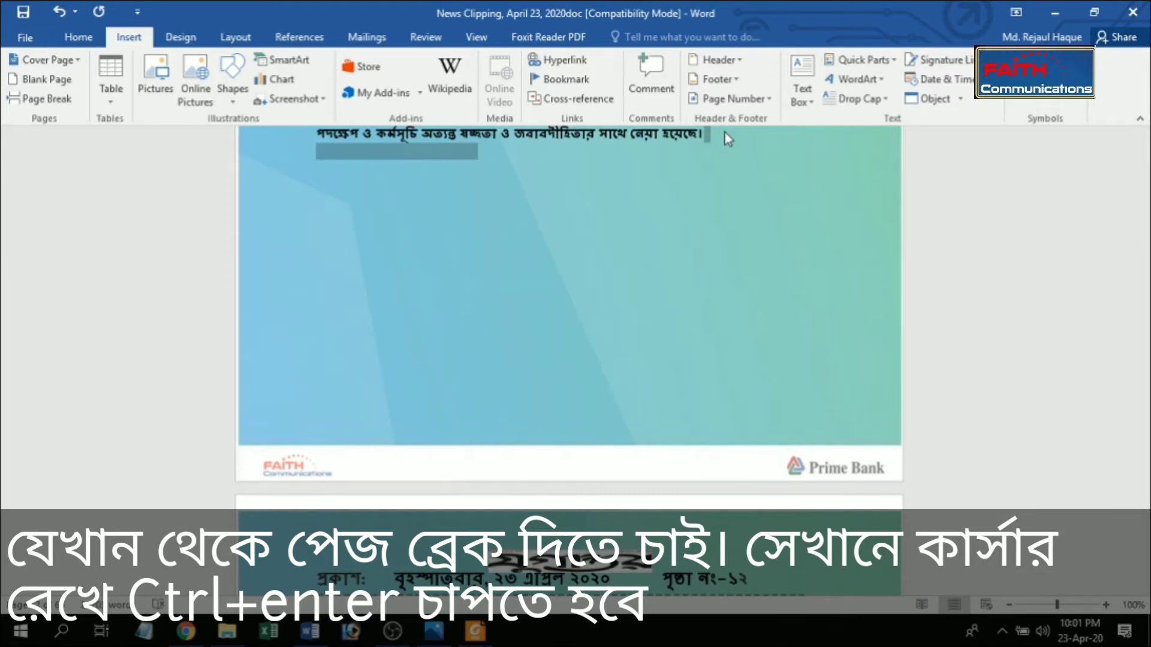
pyautogui.press('Delete')
pyautogui.press('Return')
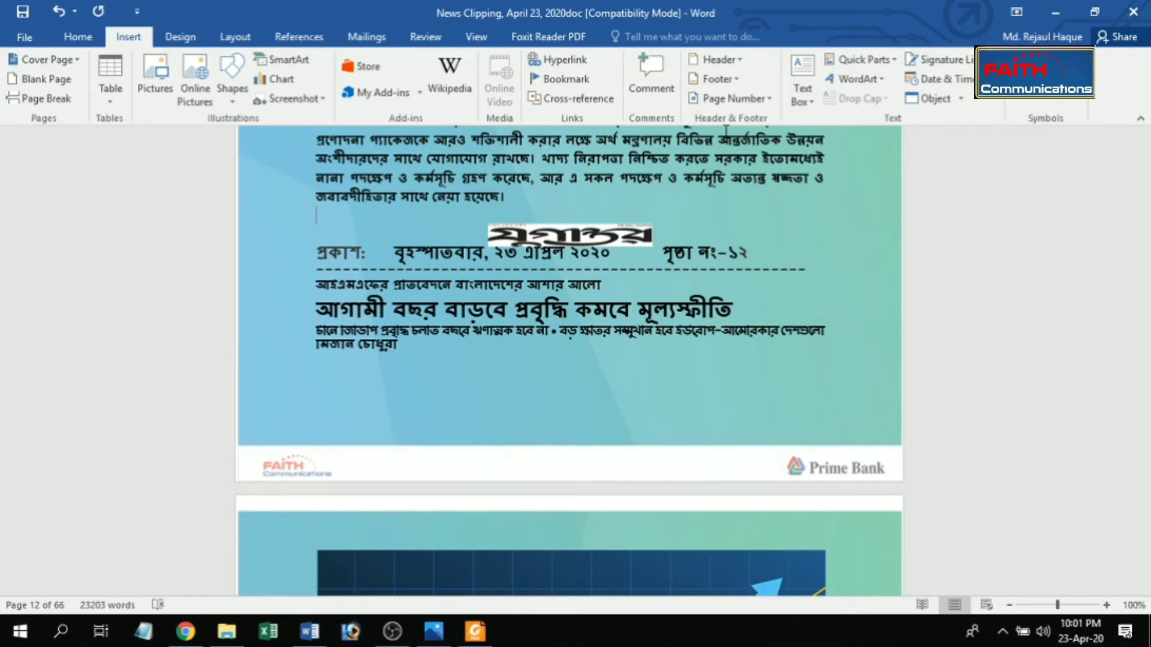
pyautogui.hotkey('ctrl', 'Return')
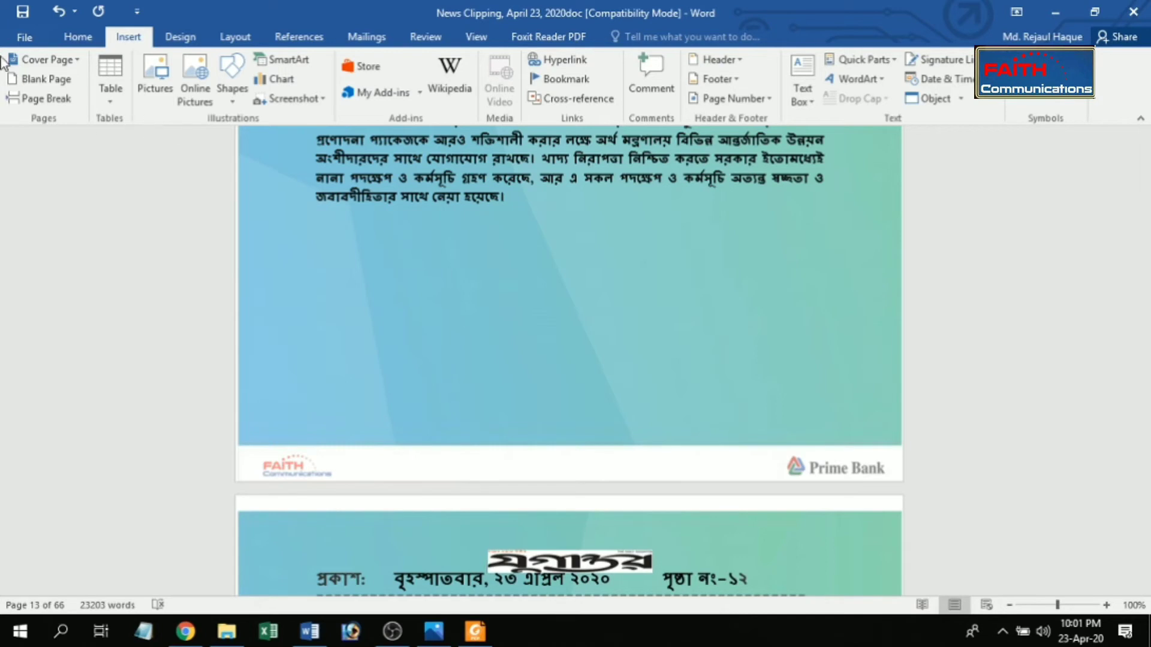
pyautogui.click(10, 11)
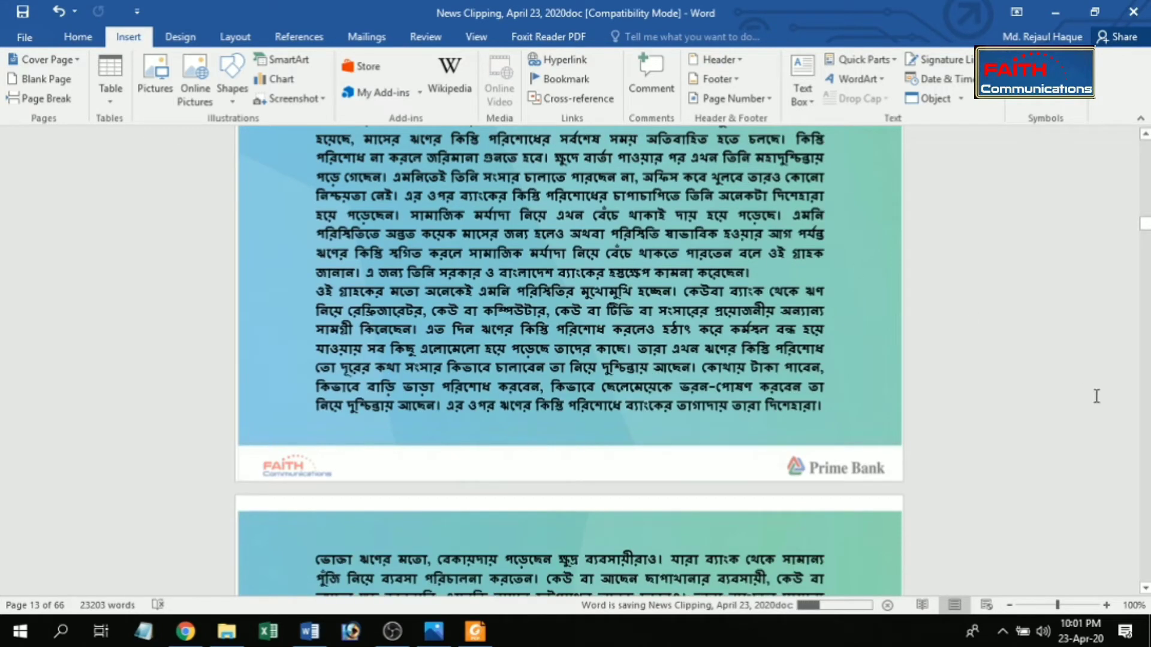
# Step: Delete the break after the article ending on page 8 and put the bdnews24.com logo back on its own line
pyautogui.moveTo(1146, 225)
pyautogui.mouseDown()
pyautogui.moveTo(1146, 240)
pyautogui.moveTo(1141, 206)
pyautogui.mouseUp()
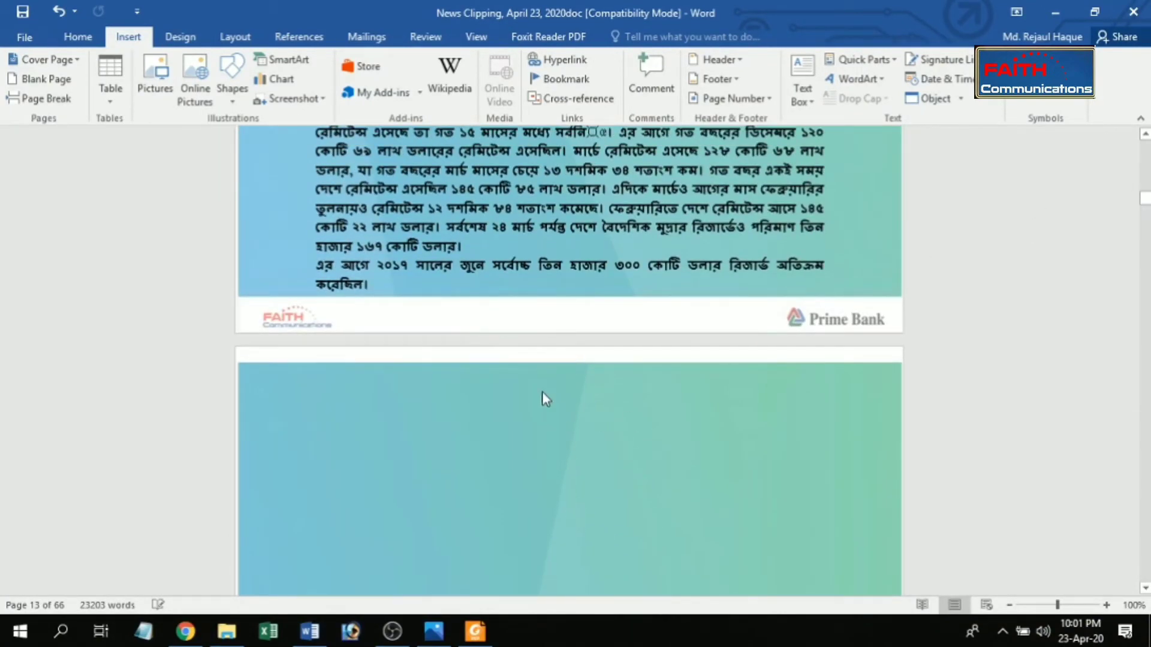
pyautogui.click(387, 290)
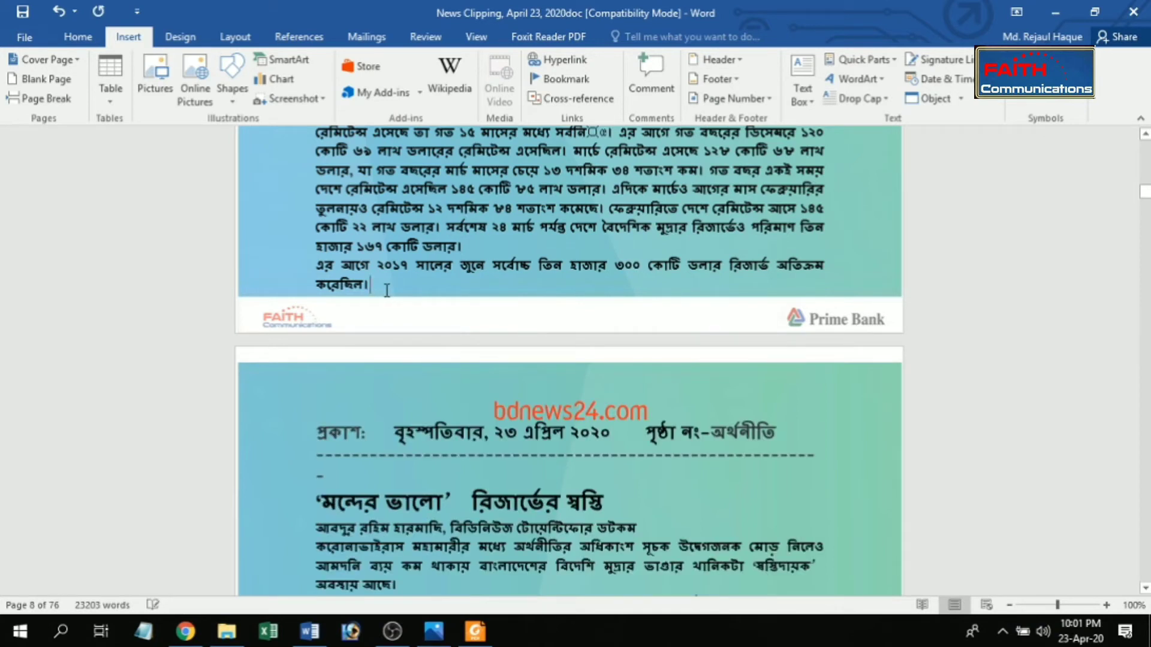
pyautogui.press('Delete')
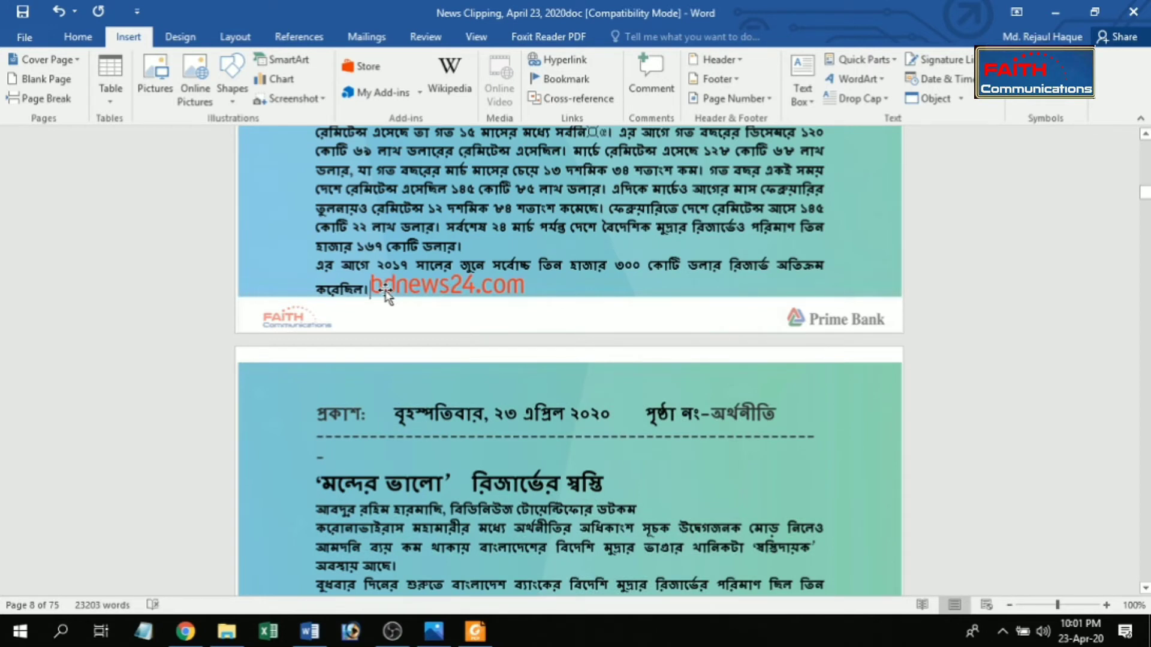
pyautogui.press('Return')
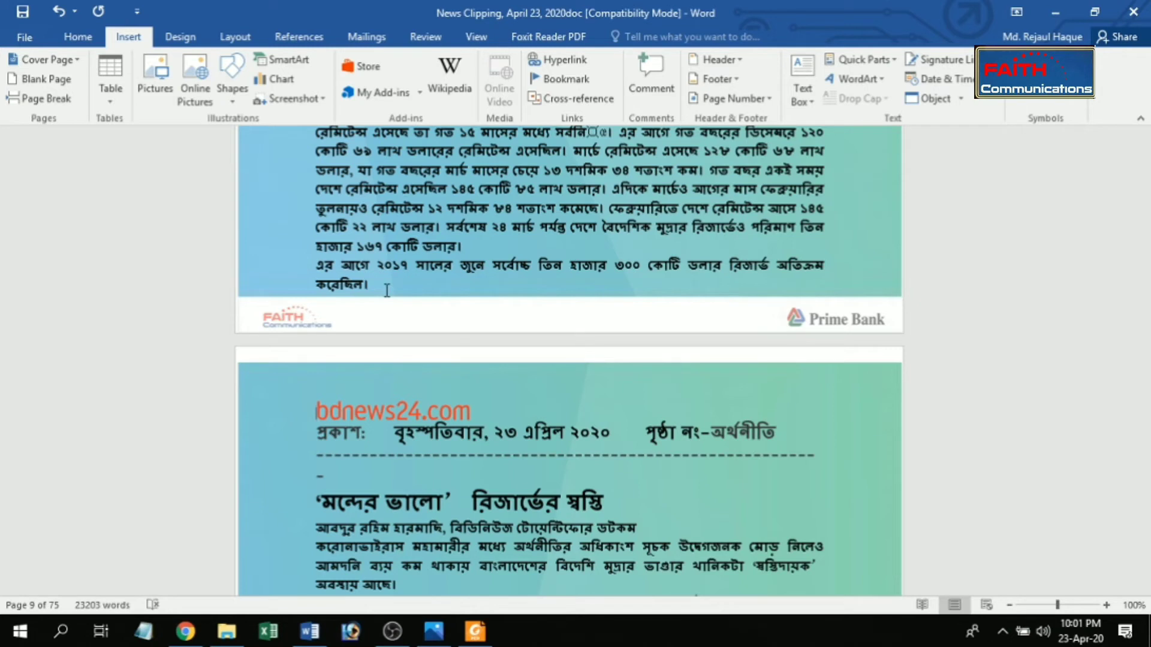
pyautogui.hotkey('ctrl', 'z')
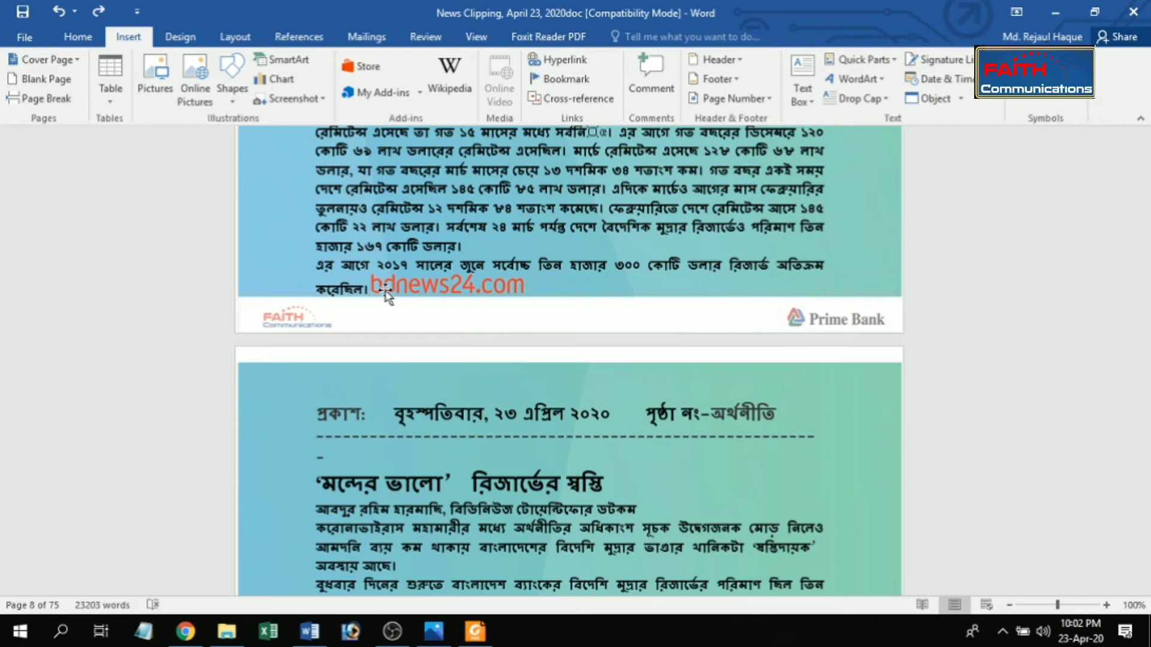
pyautogui.press('Return')
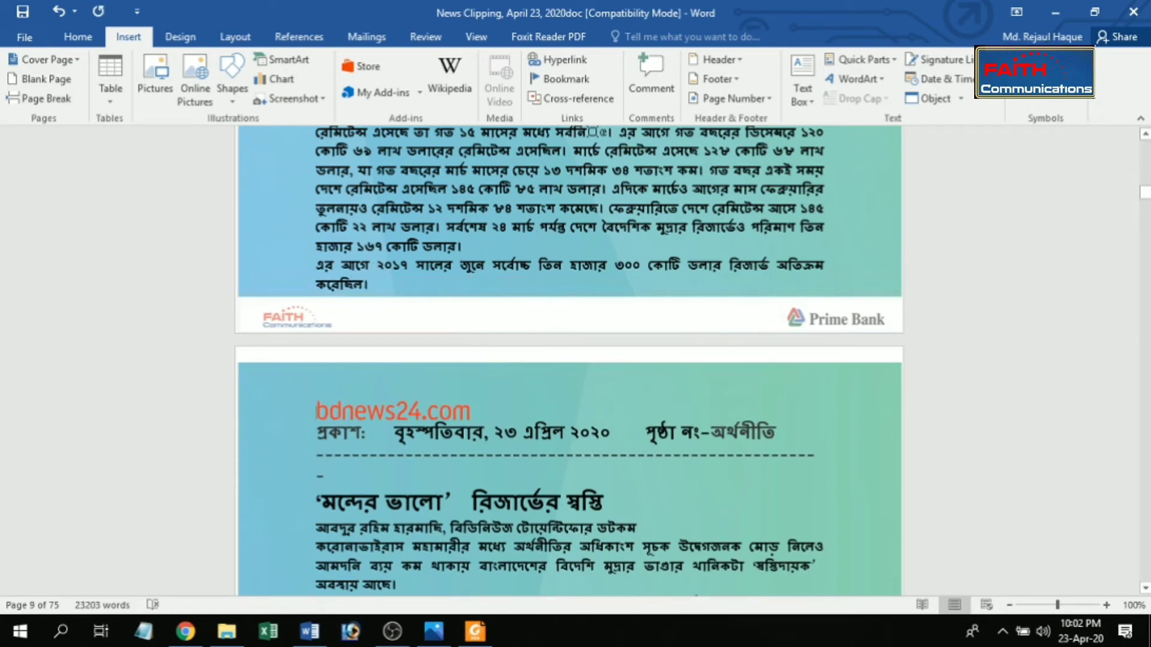
# Step: Set the font size of the last two paragraphs of the article on page 8 to 11
pyautogui.moveTo(1145, 193); pyautogui.dragTo(1145, 193)
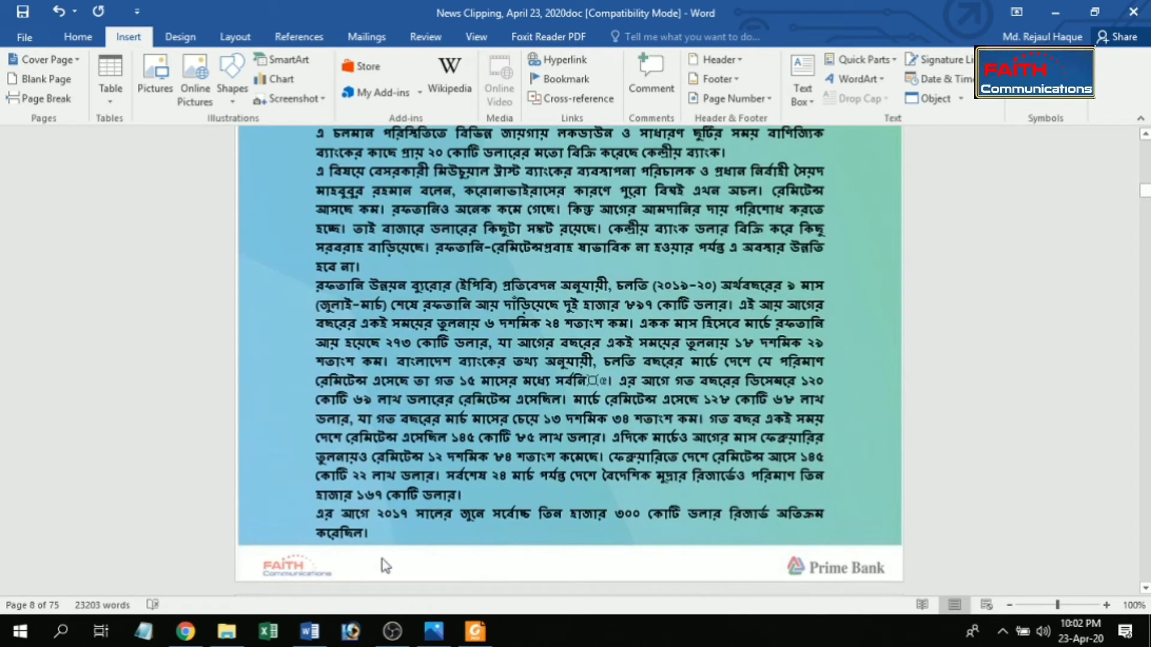
pyautogui.moveTo(373, 533); pyautogui.dragTo(345, 285)
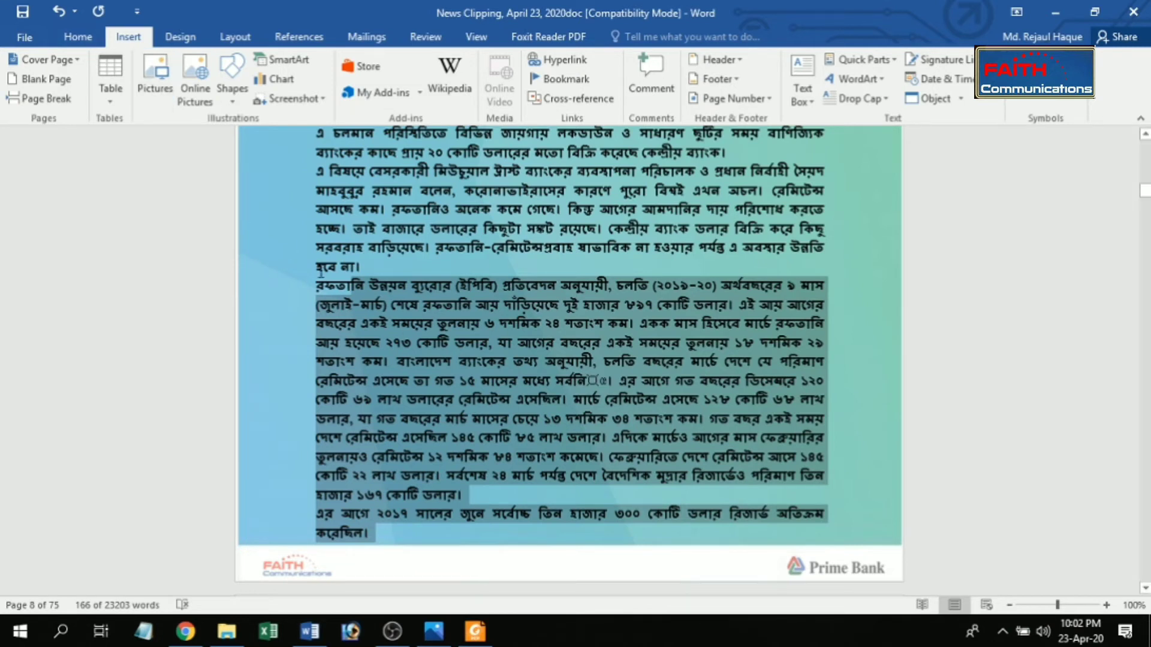
pyautogui.click(88, 42)
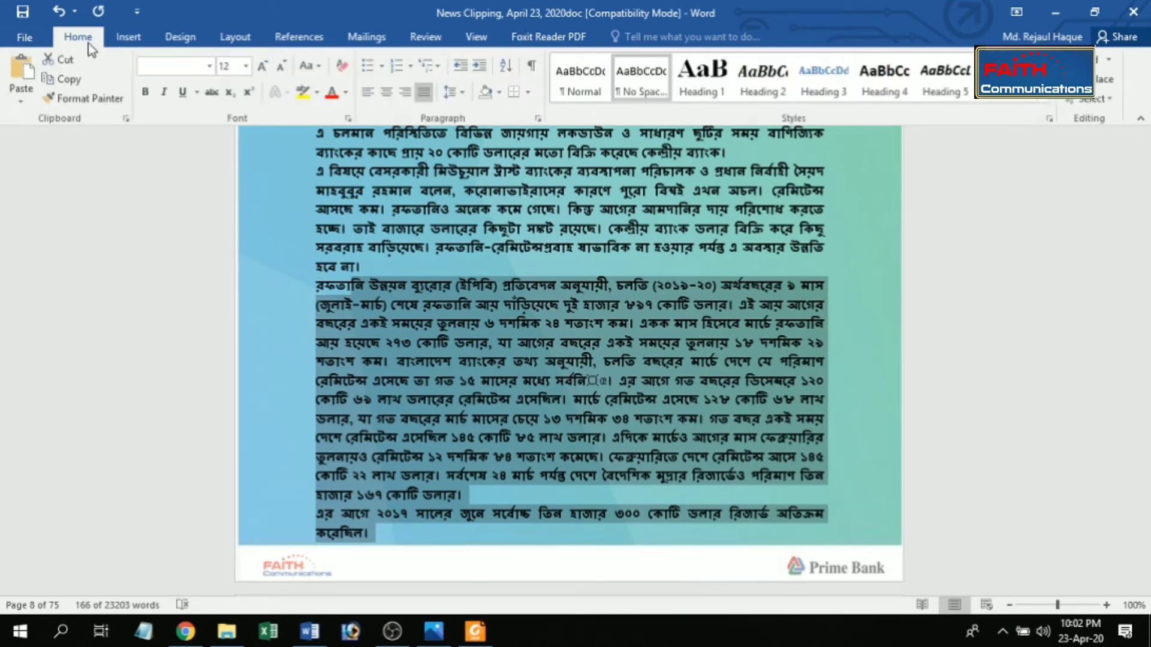
pyautogui.click(246, 66)
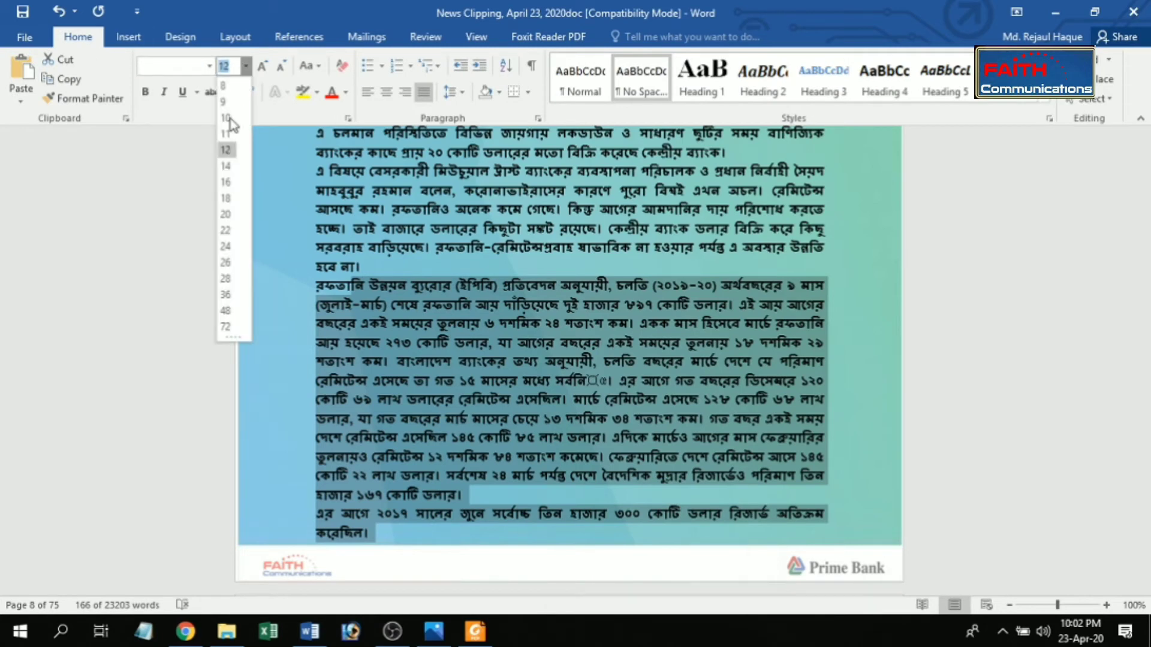
pyautogui.click(227, 136)
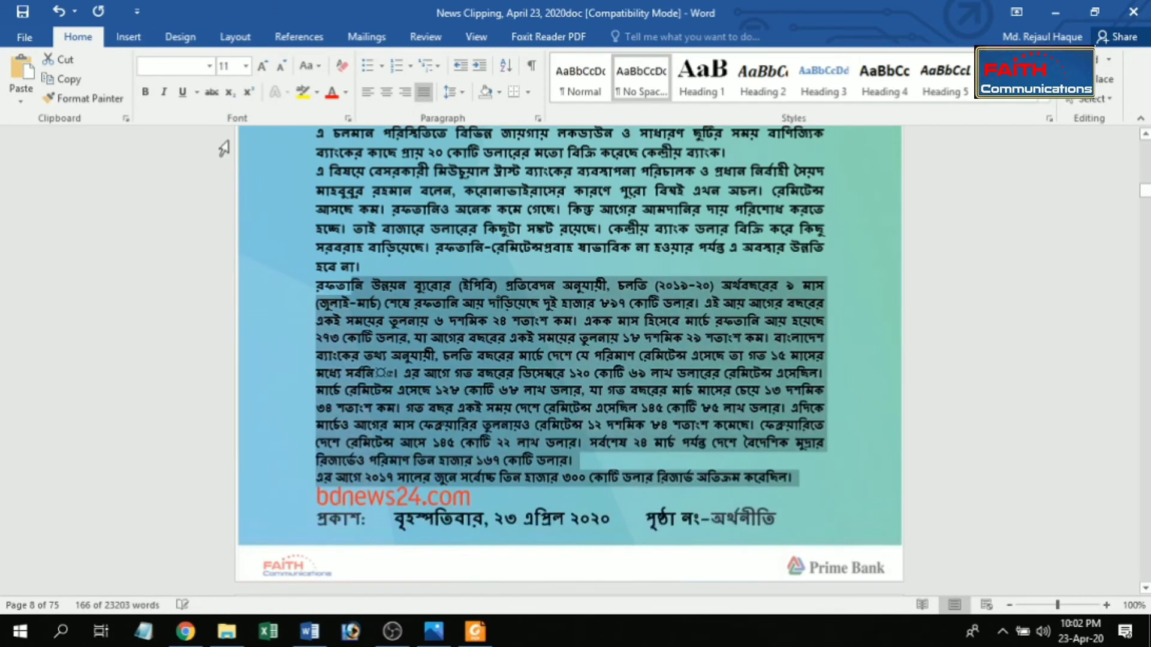
# Step: Center the bdnews24.com logo and insert a page break before it
pyautogui.click(318, 497)
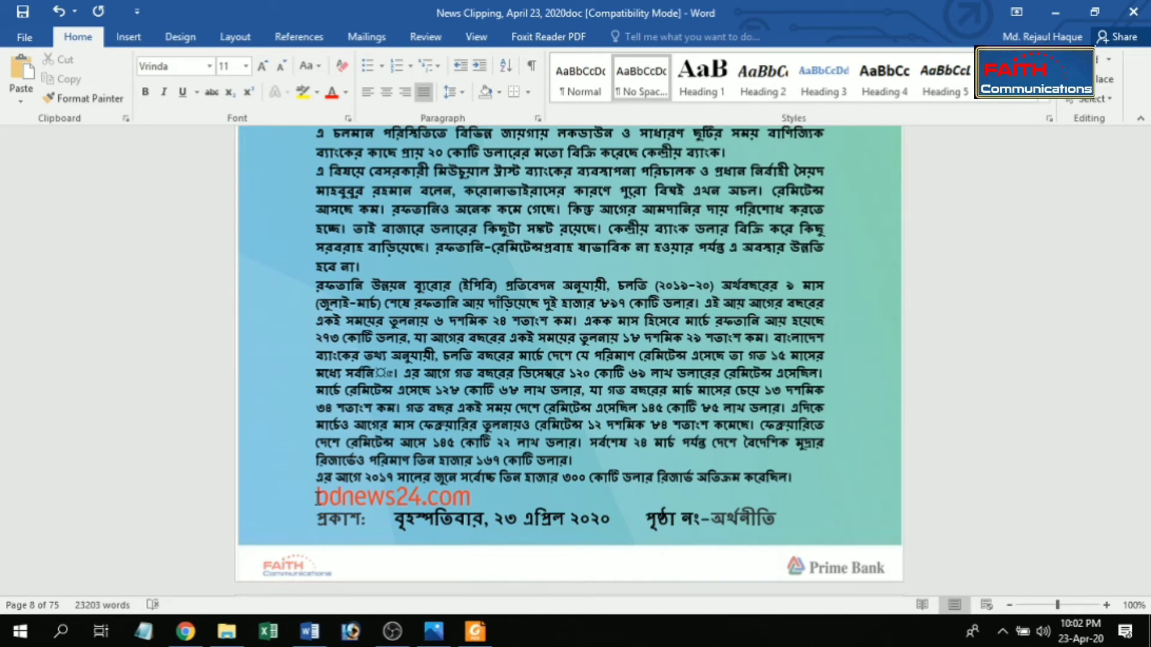
pyautogui.hotkey('ctrl', 'e')
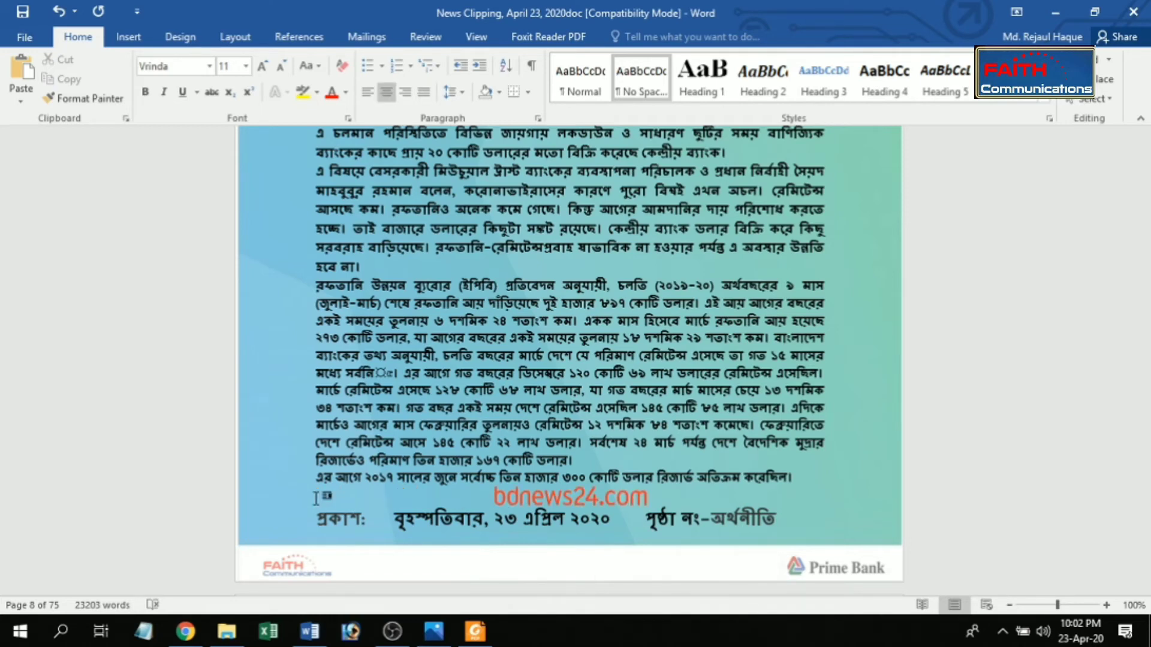
pyautogui.hotkey('ctrl', 'Return')
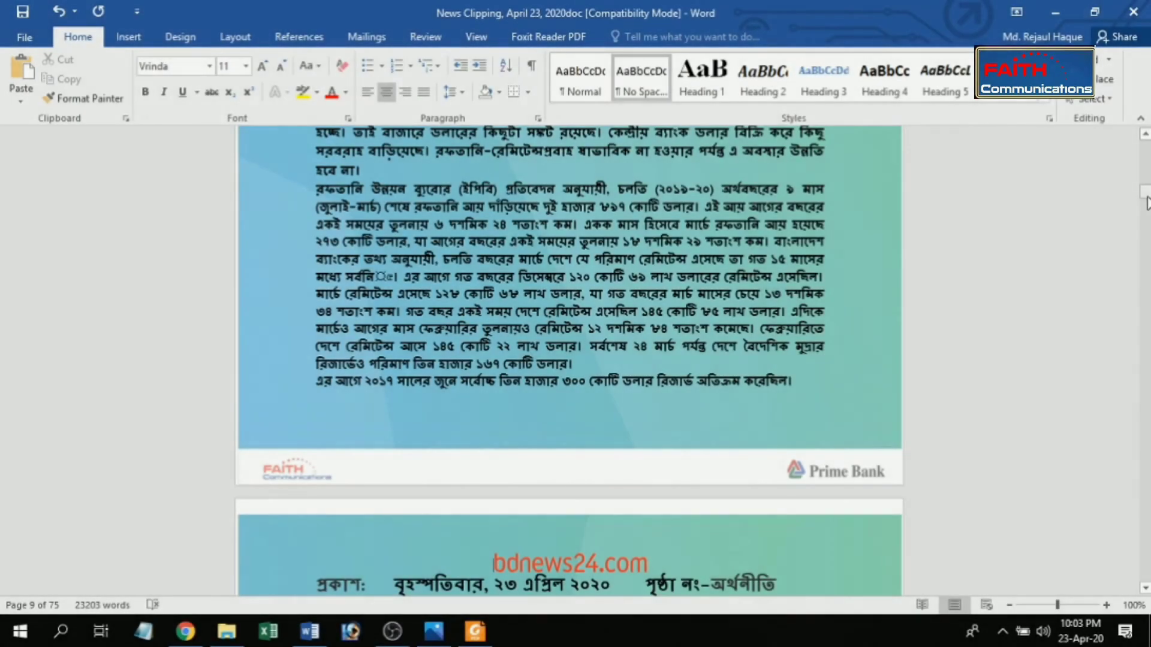
# Step: Shorten the dashed separator below the bdnews24.com date line by removing dashes so that it fits on one line
pyautogui.moveTo(1145, 200); pyautogui.dragTo(1145, 204)
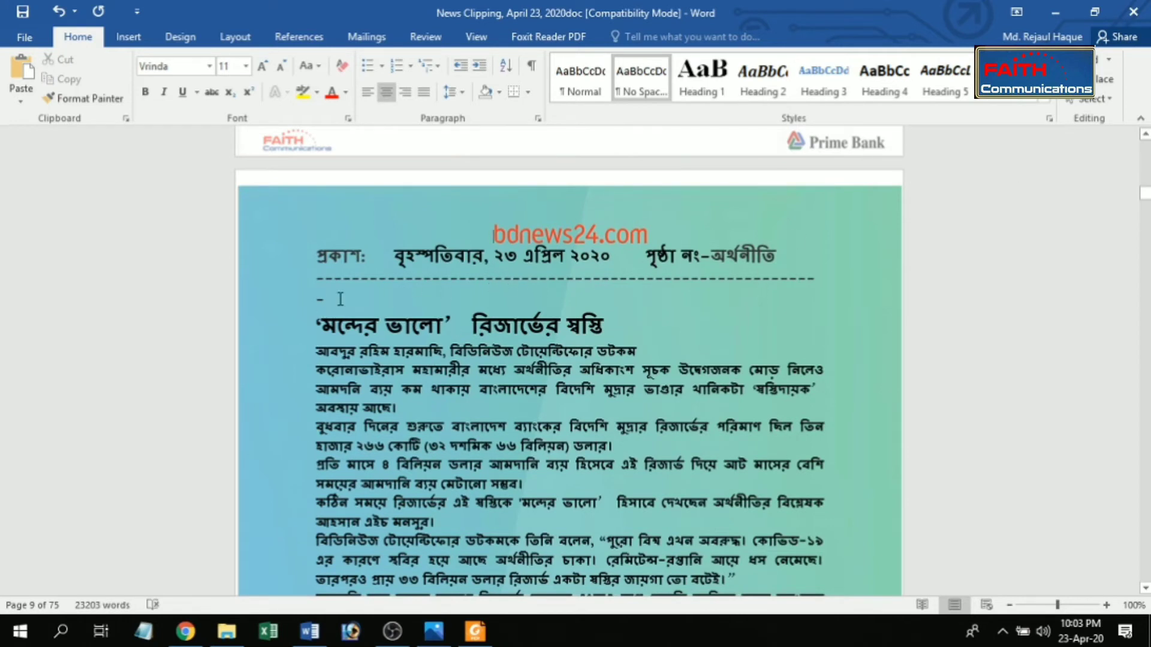
pyautogui.click(494, 280)
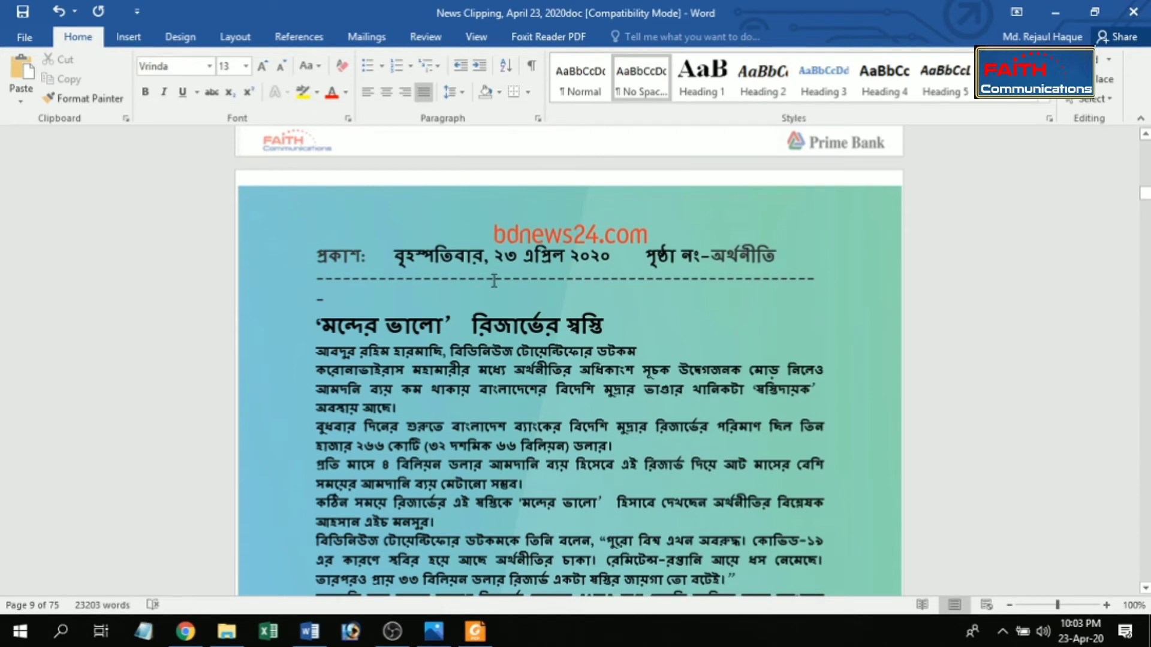
pyautogui.press('BackSpace')
pyautogui.press('BackSpace')
pyautogui.press('BackSpace')
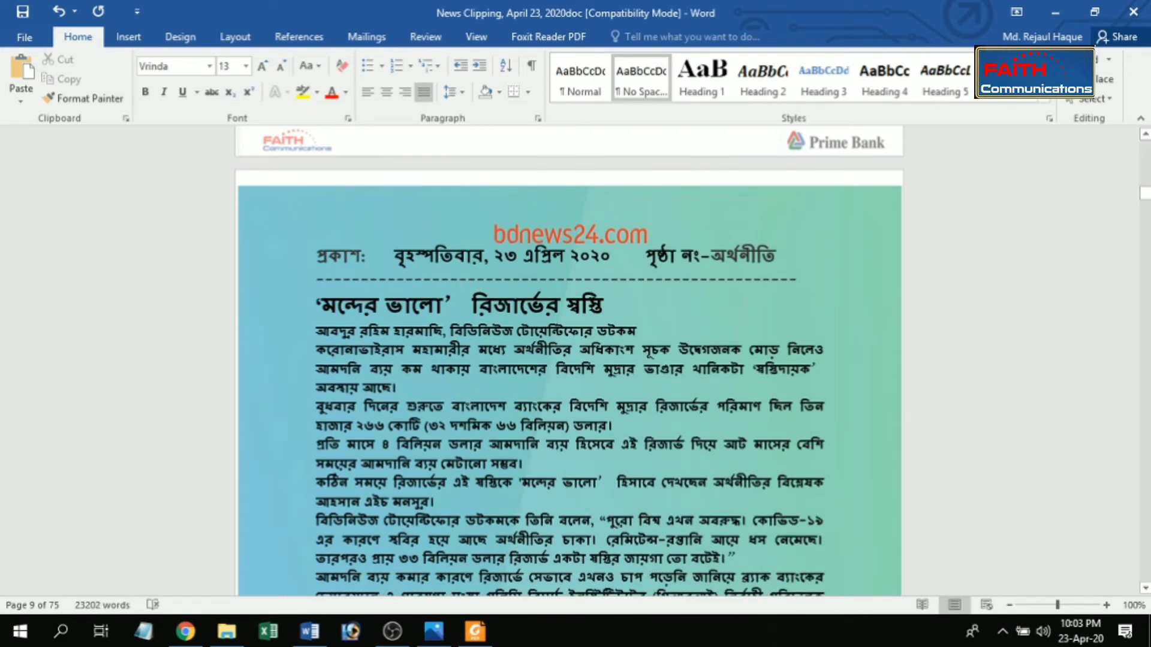
pyautogui.hotkey('ctrl', 'z')
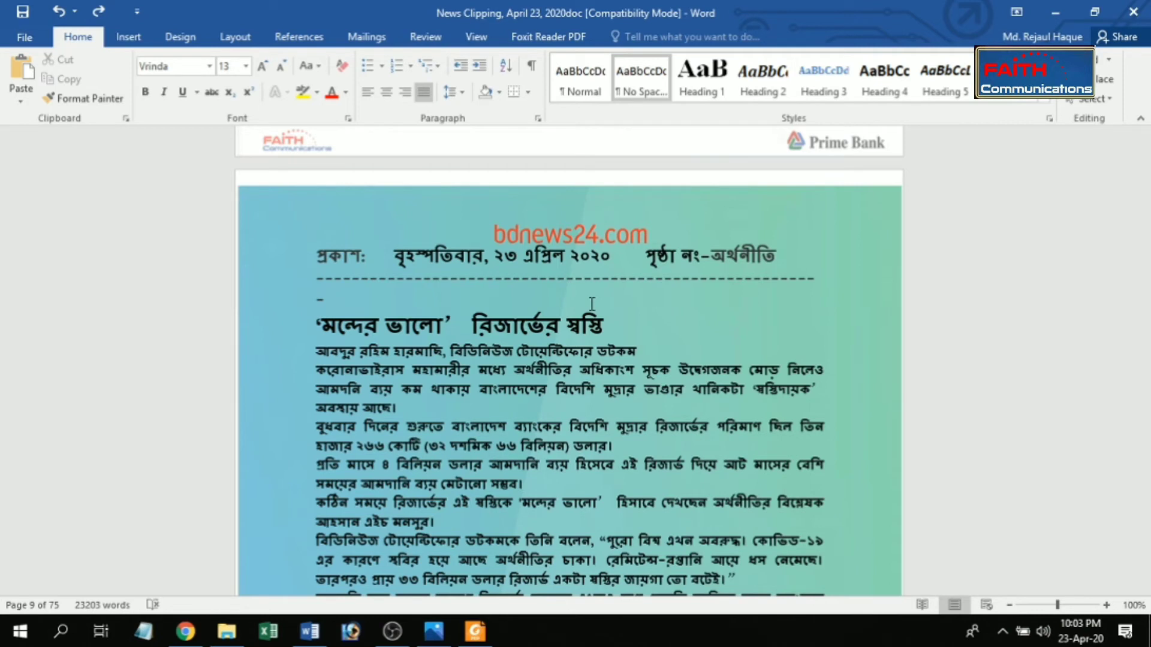
pyautogui.press('BackSpace')
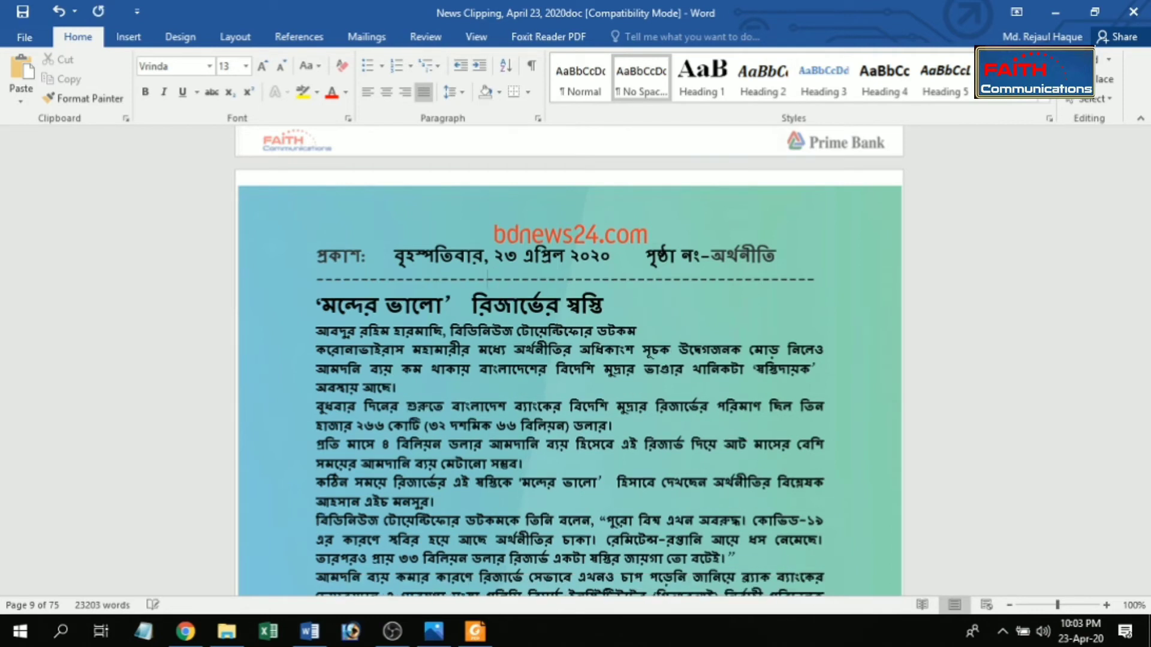
pyautogui.press('BackSpace')
pyautogui.press('BackSpace')
pyautogui.press('BackSpace')
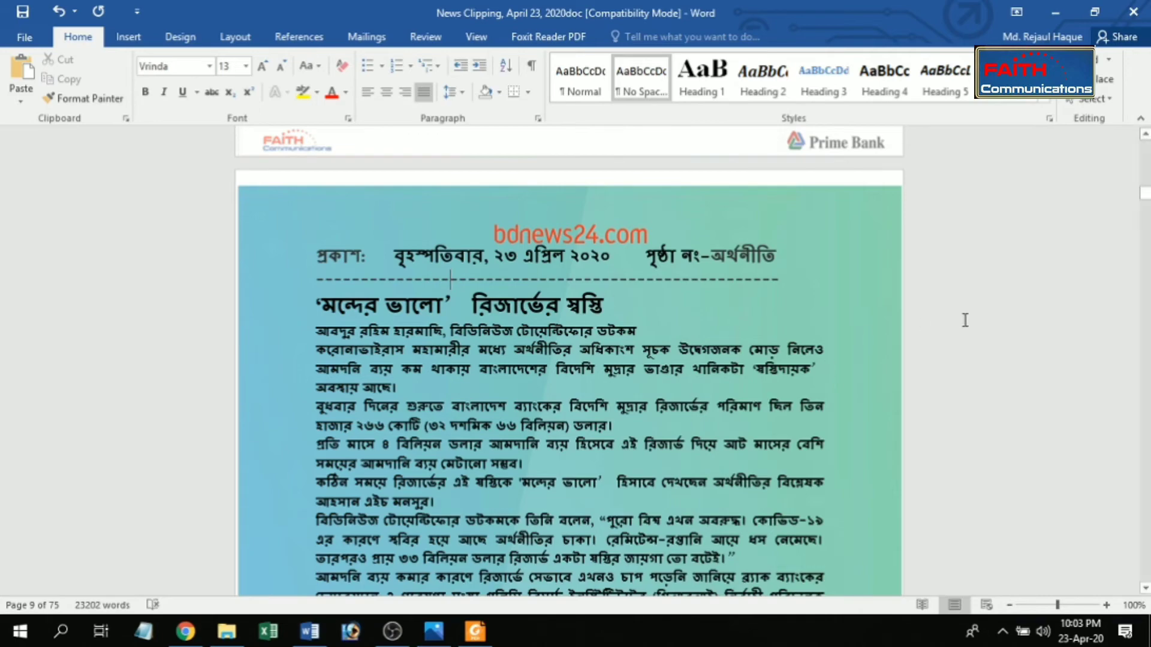
# Step: Try font size 11 on the closing paragraphs of the interview that runs over from page 15 to page 16, and undo it
pyautogui.moveTo(1144, 207)
pyautogui.mouseDown()
pyautogui.moveTo(1146, 237)
pyautogui.moveTo(1142, 229)
pyautogui.mouseUp()
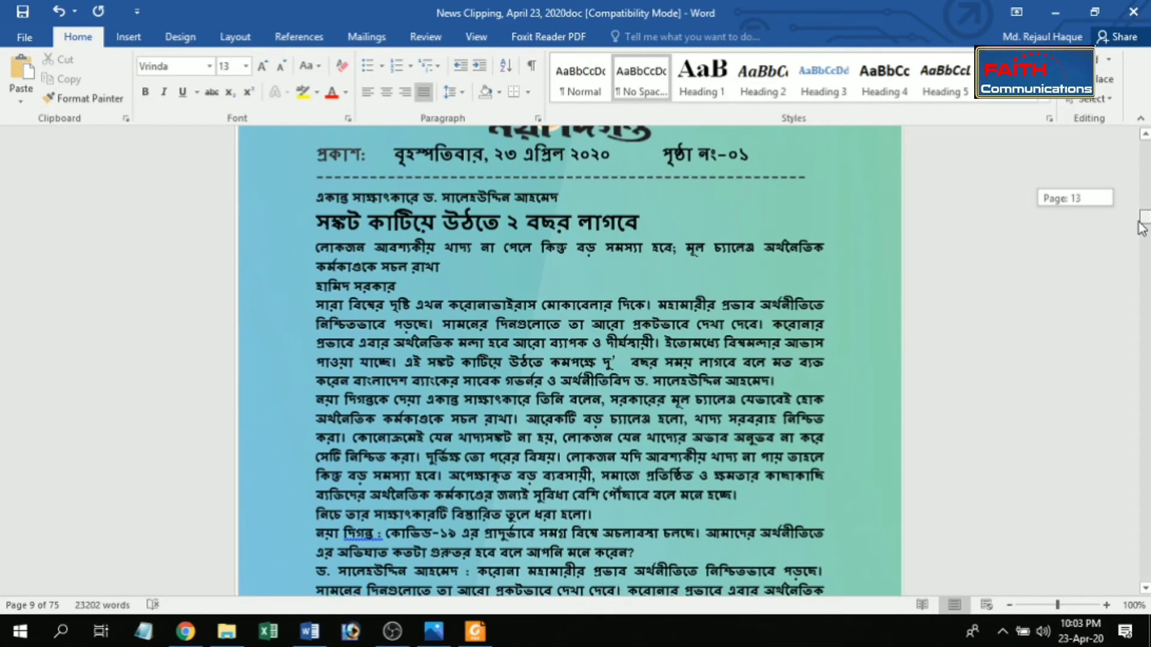
pyautogui.moveTo(1139, 223); pyautogui.dragTo(1139, 221)
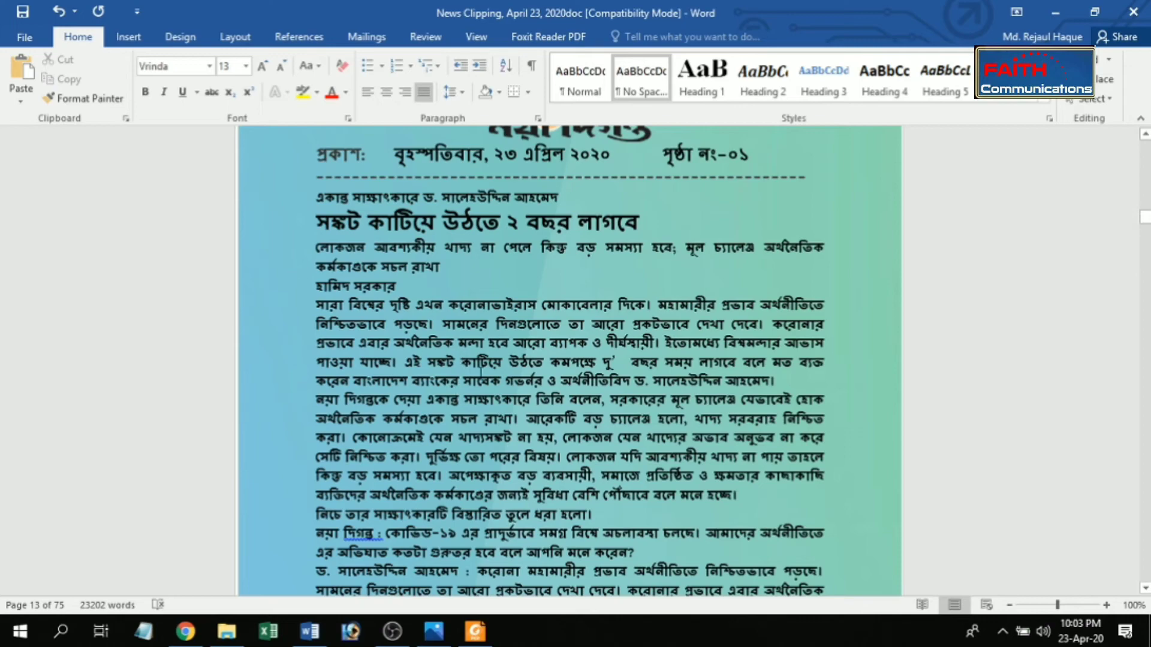
pyautogui.moveTo(1146, 221); pyautogui.dragTo(1146, 236)
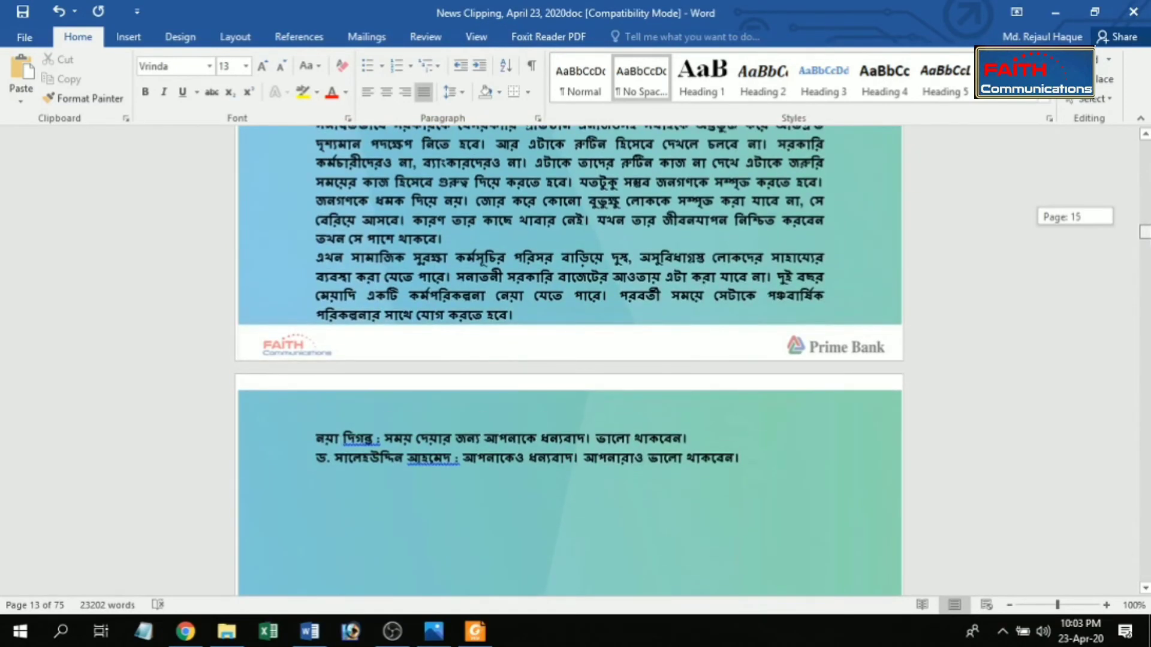
pyautogui.moveTo(1146, 236); pyautogui.dragTo(1146, 236)
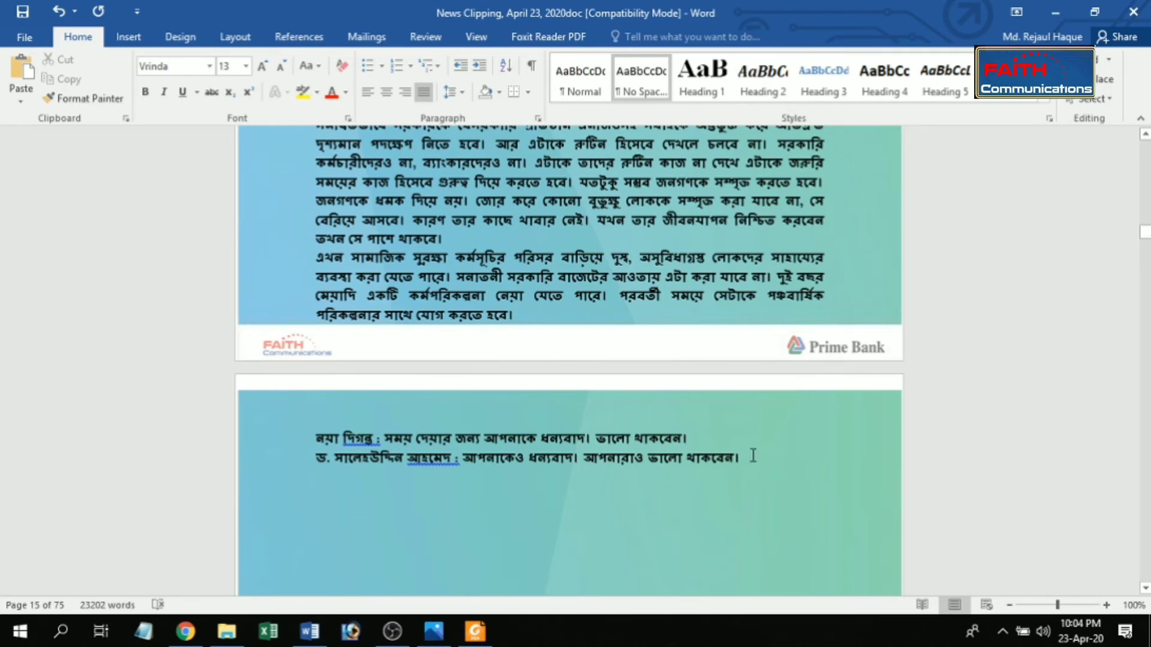
pyautogui.moveTo(753, 456); pyautogui.dragTo(376, 191)
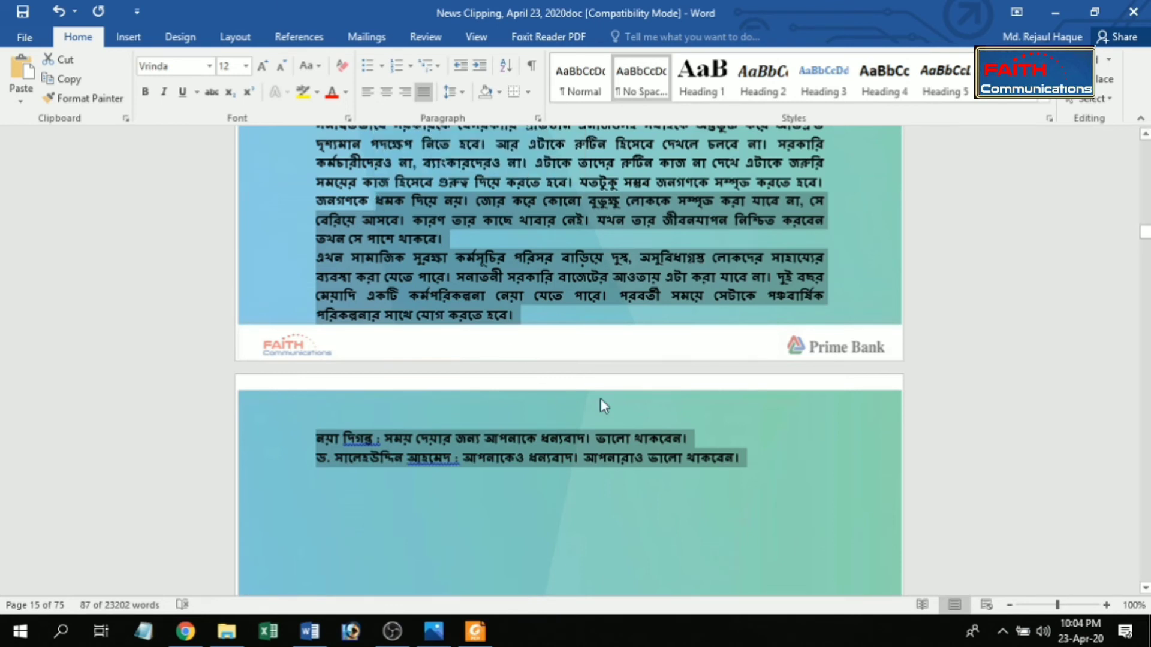
pyautogui.keyDown('shift'); pyautogui.click(389, 139); pyautogui.keyUp('shift')
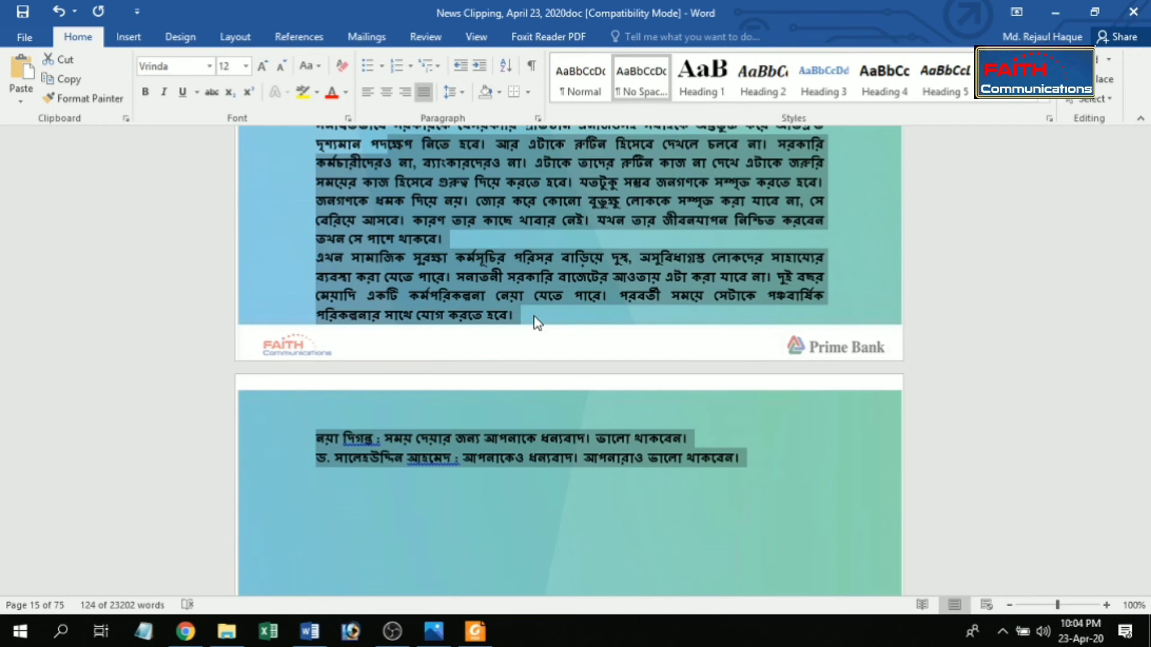
pyautogui.hotkey('ctrl', '[')
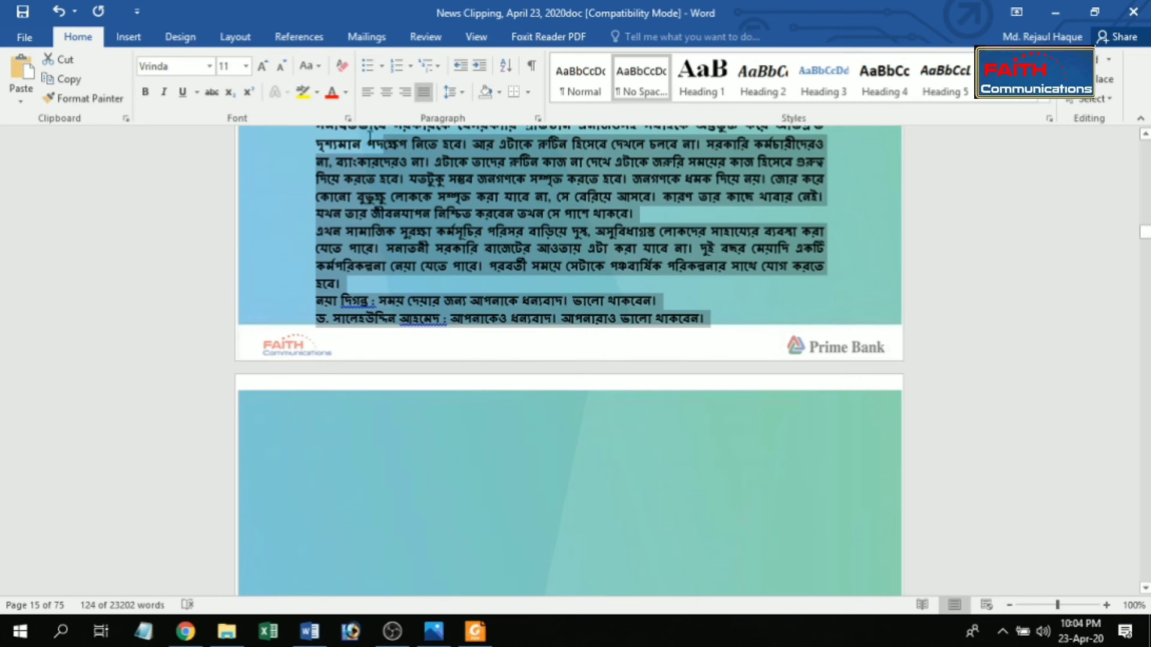
pyautogui.click(380, 139)
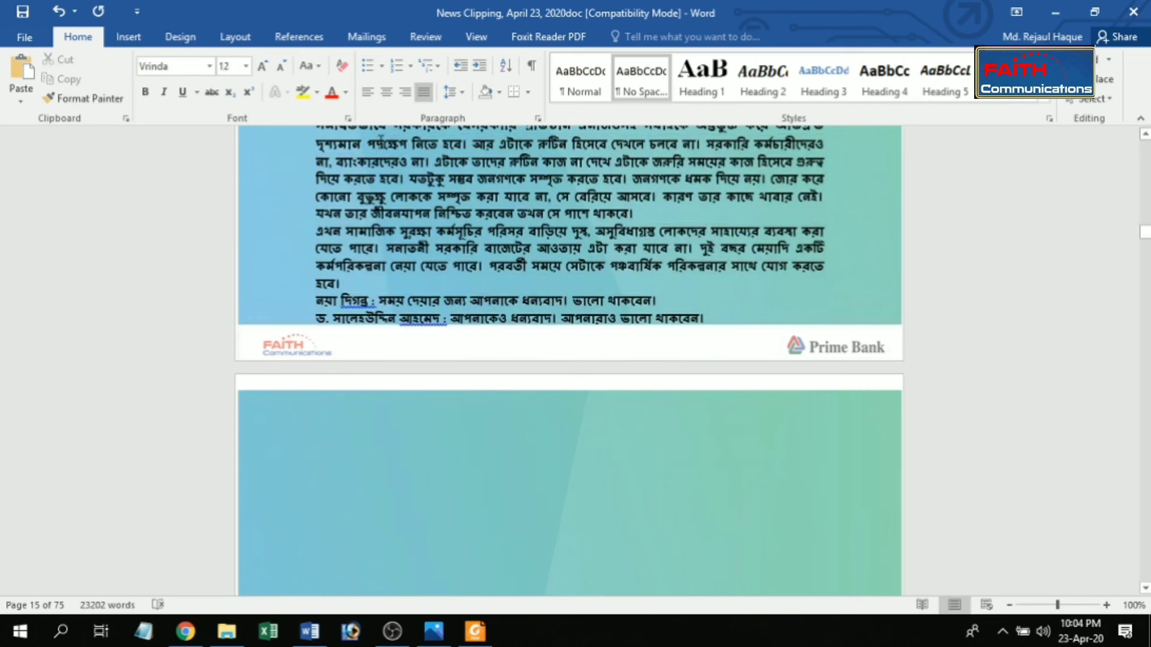
pyautogui.hotkey('ctrl', 'z')
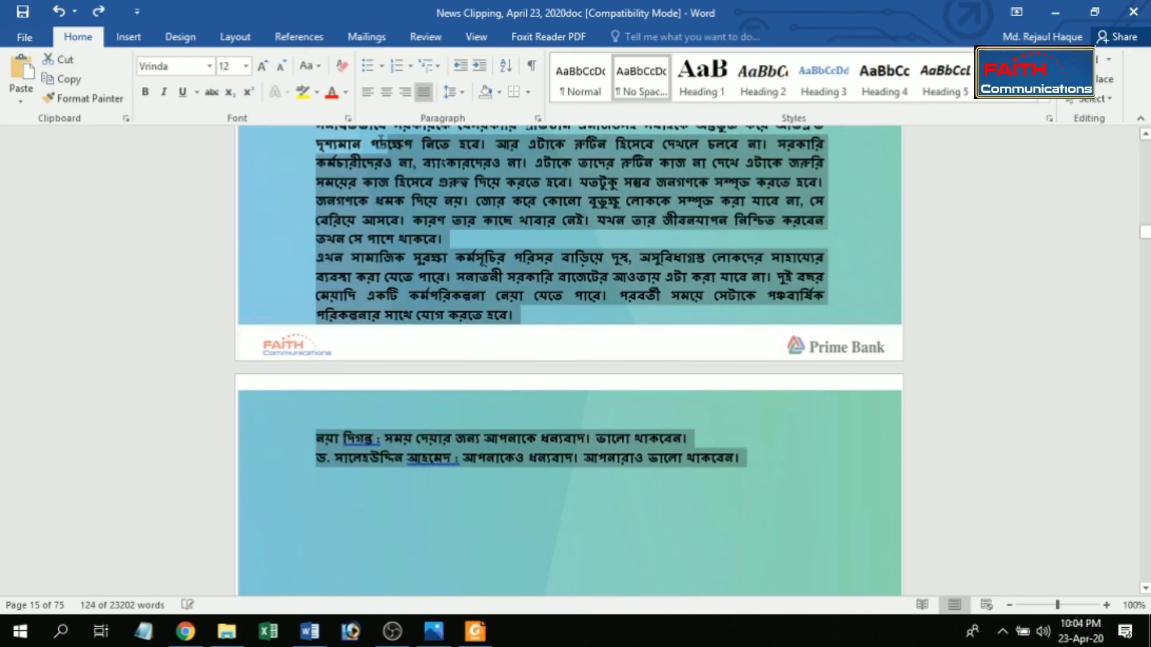
# Step: Set the interview's ending, from three paragraphs above the closing exchange to its last line, to font size 11 and insert a page break after it
pyautogui.click(380, 139)
pyautogui.scroll(3, 380, 139)
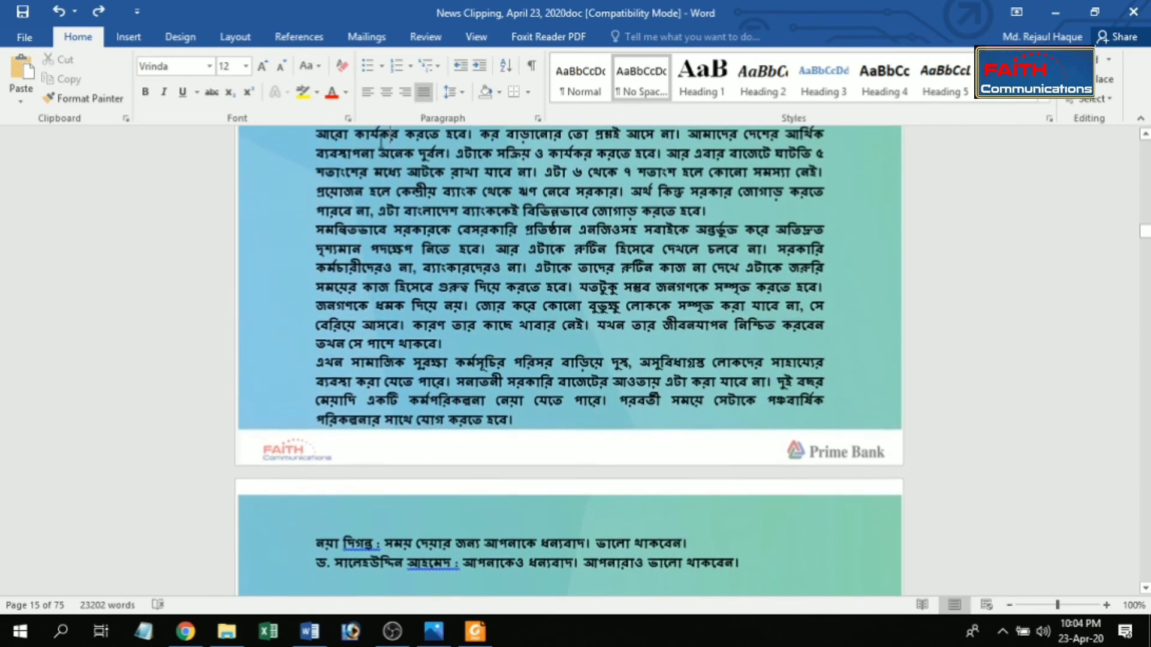
pyautogui.moveTo(381, 139); pyautogui.dragTo(743, 588)
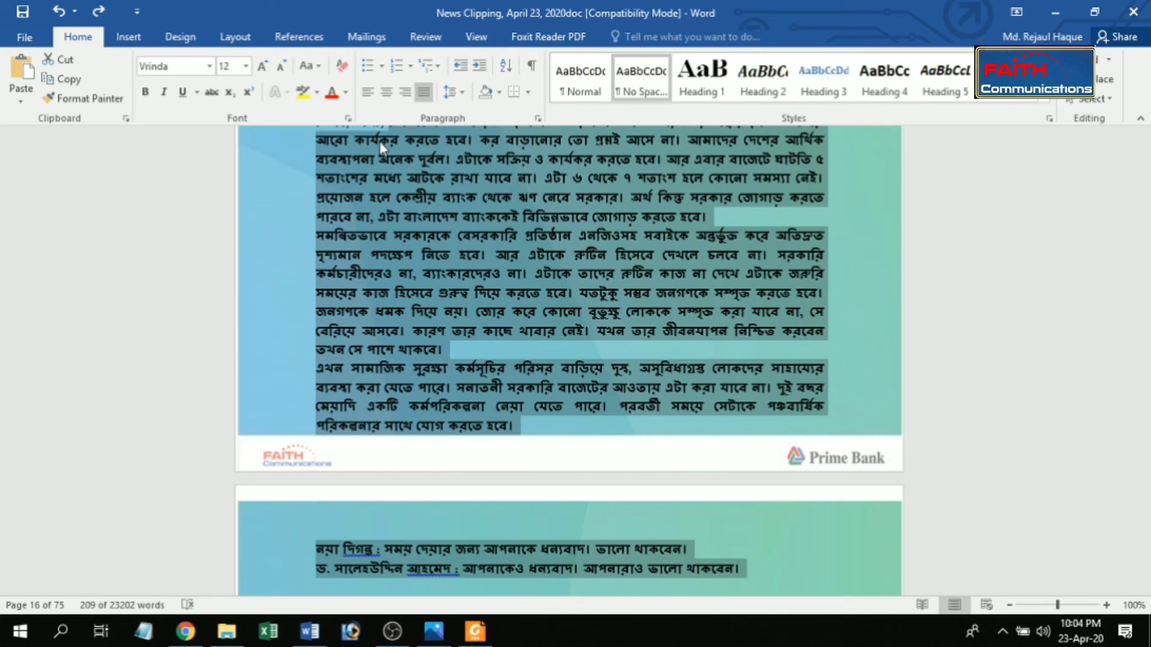
pyautogui.hotkey('ctrl', 'shift', ',')
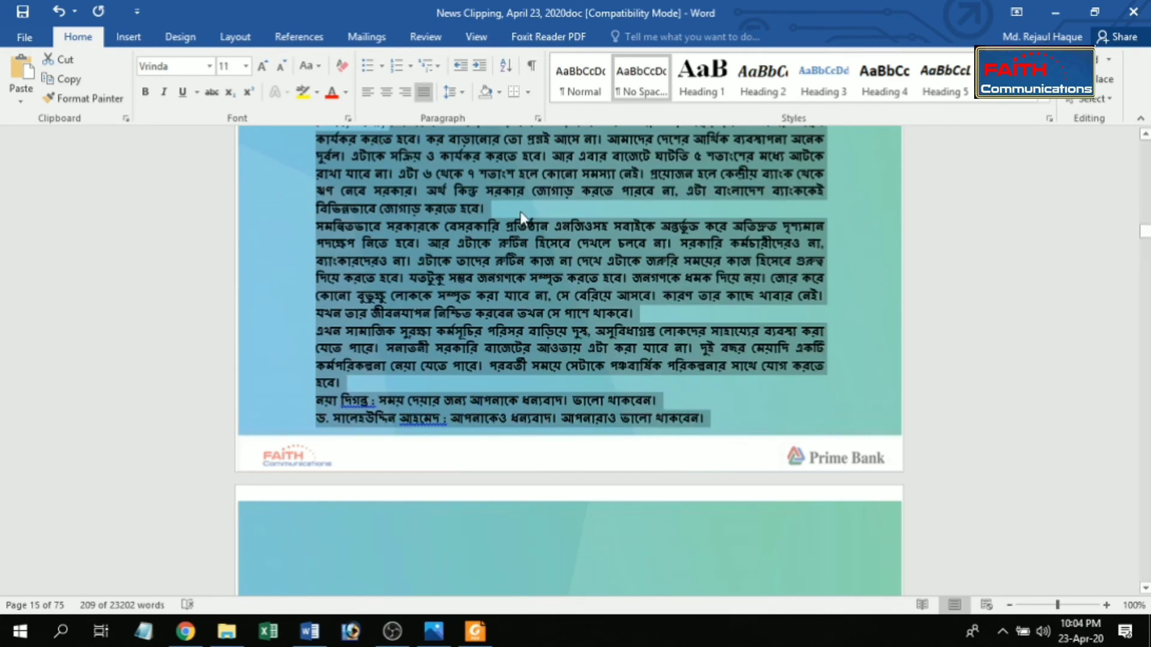
pyautogui.click(718, 416)
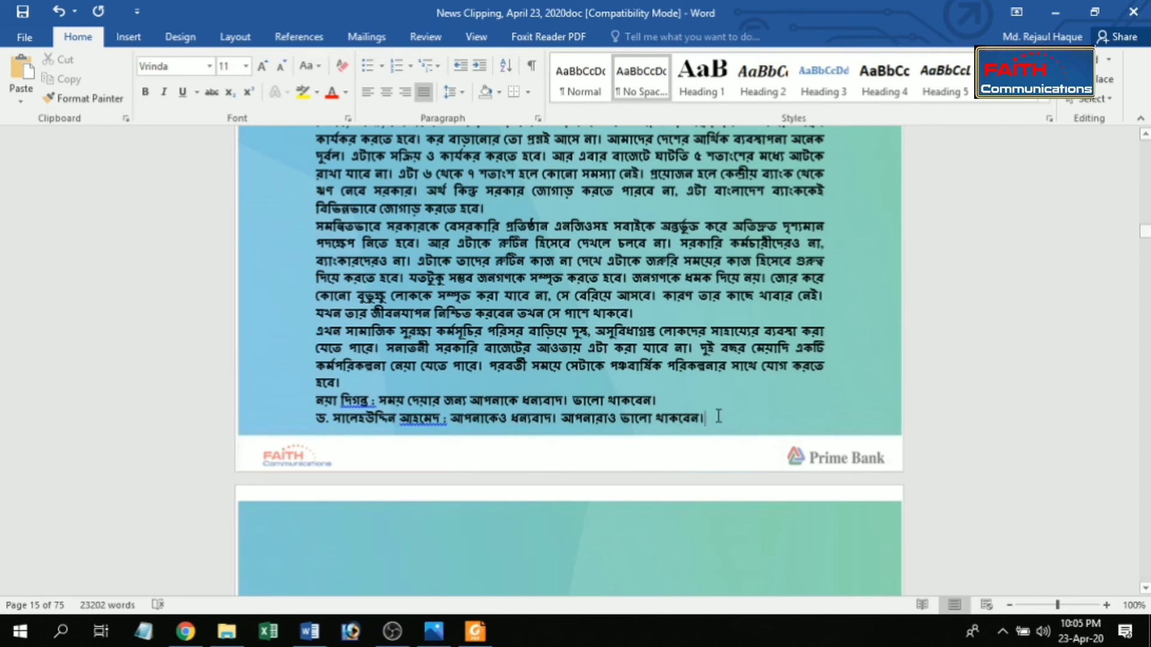
pyautogui.hotkey('ctrl', 'Return')
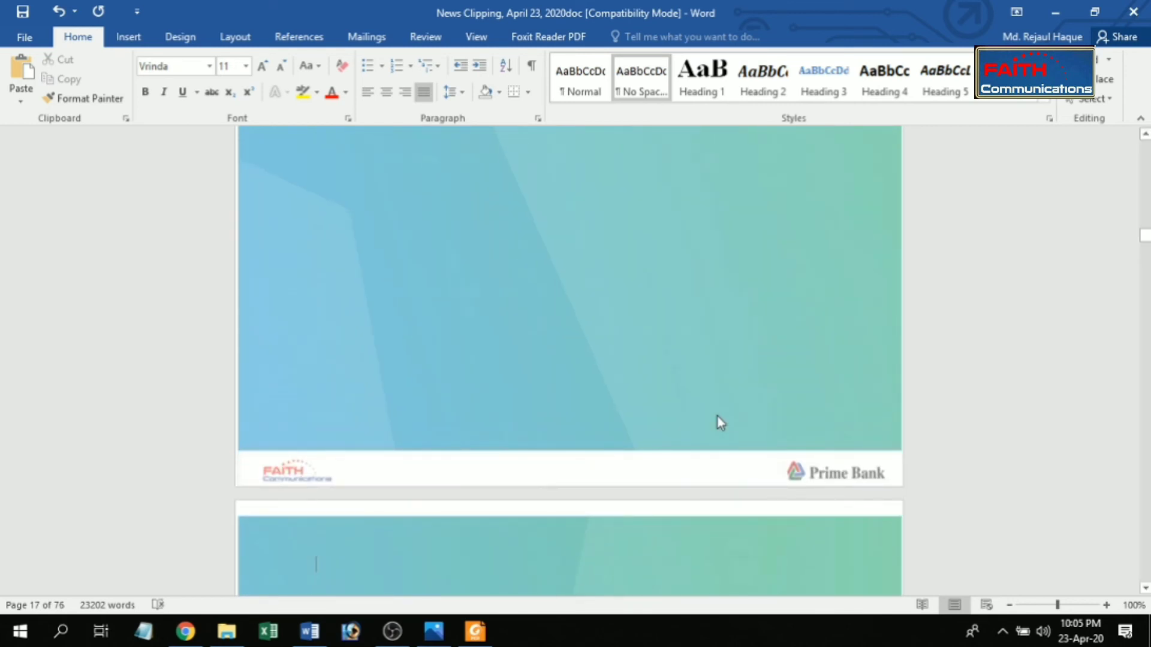
# Step: Set the font size of the interview text on page 15 just above the already reduced paragraphs to 11
pyautogui.moveTo(1145, 240); pyautogui.dragTo(1144, 234)
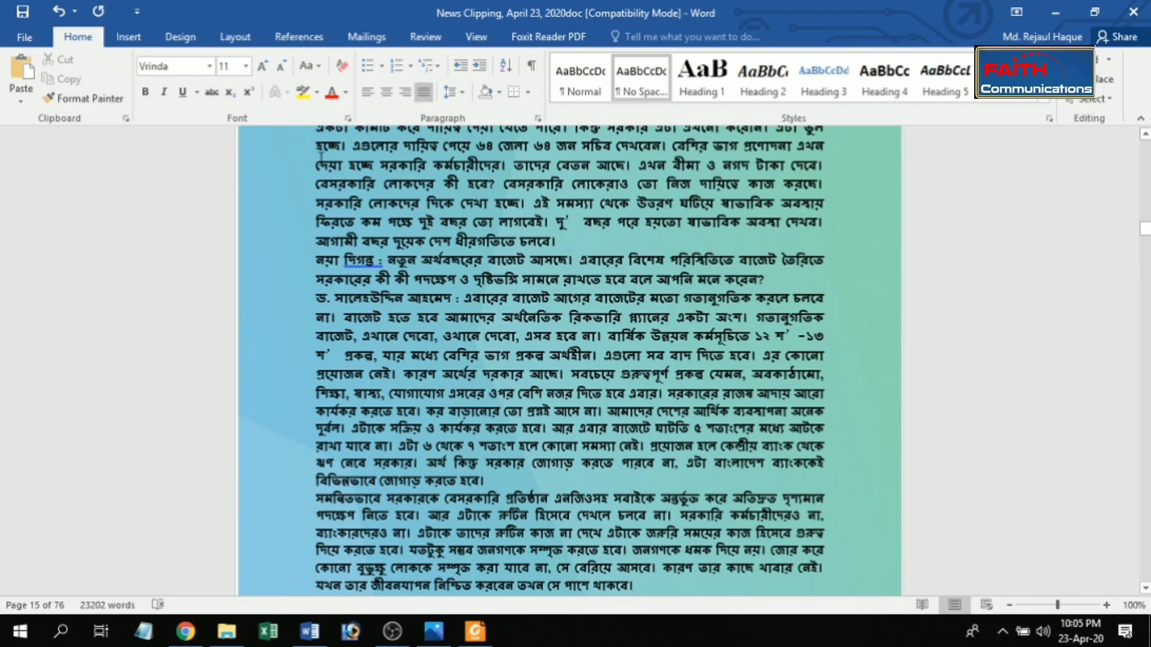
pyautogui.moveTo(318, 150); pyautogui.dragTo(830, 375)
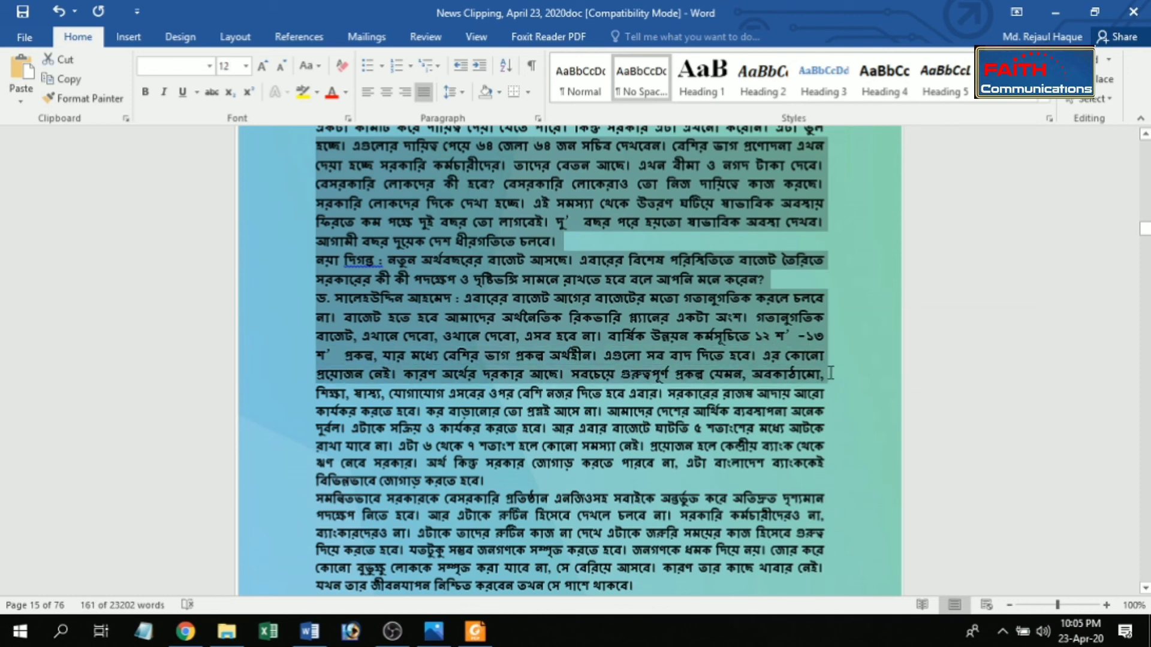
pyautogui.hotkey('ctrl', 'shift', ',')
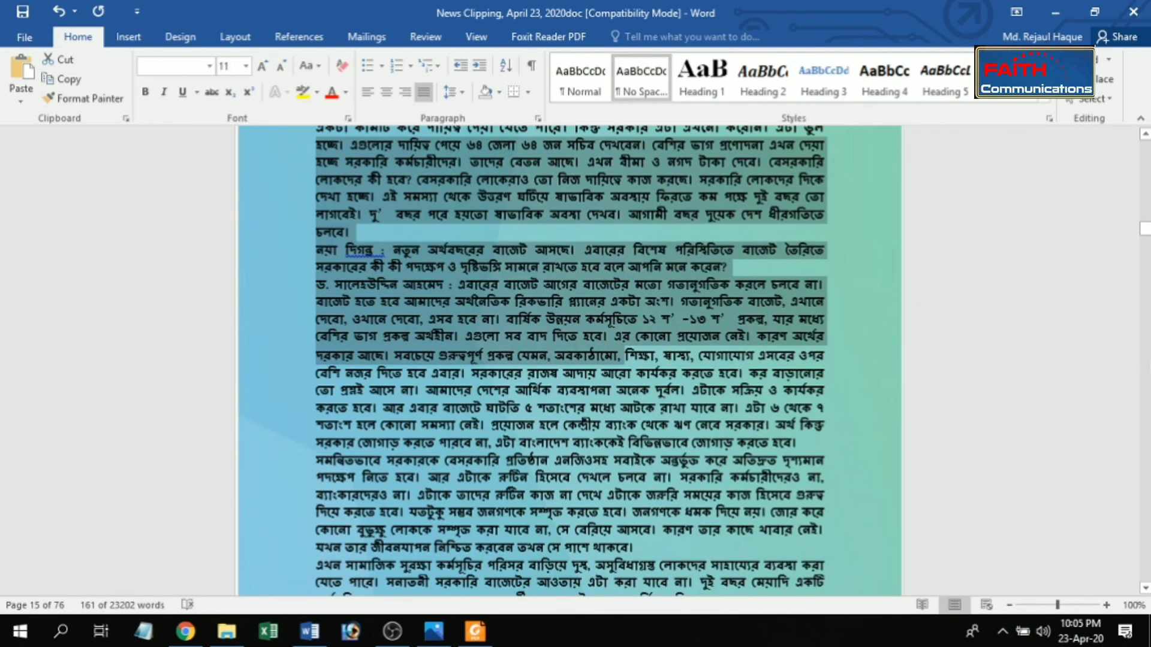
# Step: Insert a page break on a new line after the interview and delete the surplus breaks and blank space before the শেয়ার বিজ logo
pyautogui.moveTo(1145, 231); pyautogui.dragTo(1145, 233)
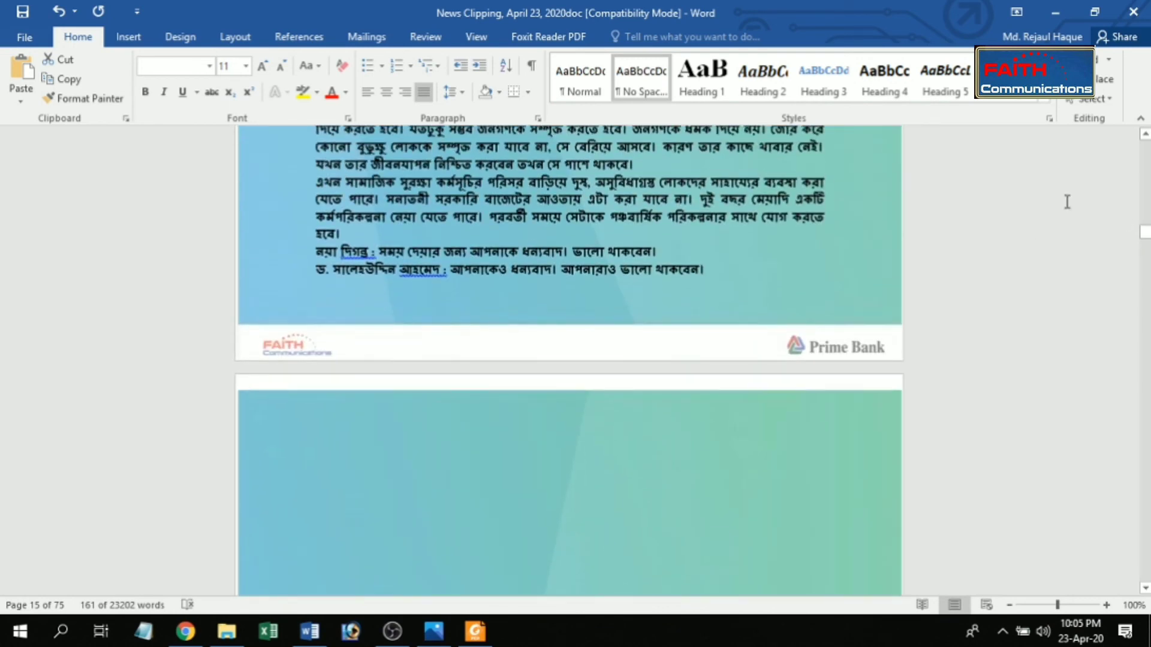
pyautogui.click(722, 269)
pyautogui.press('Return')
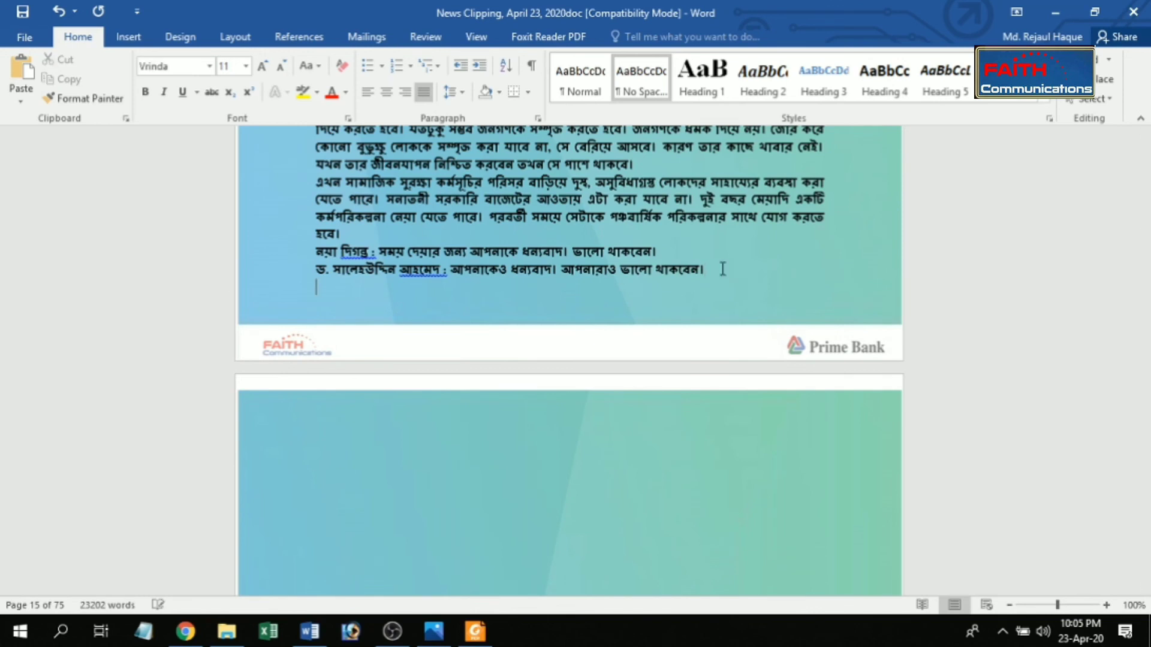
pyautogui.hotkey('ctrl', 'Return')
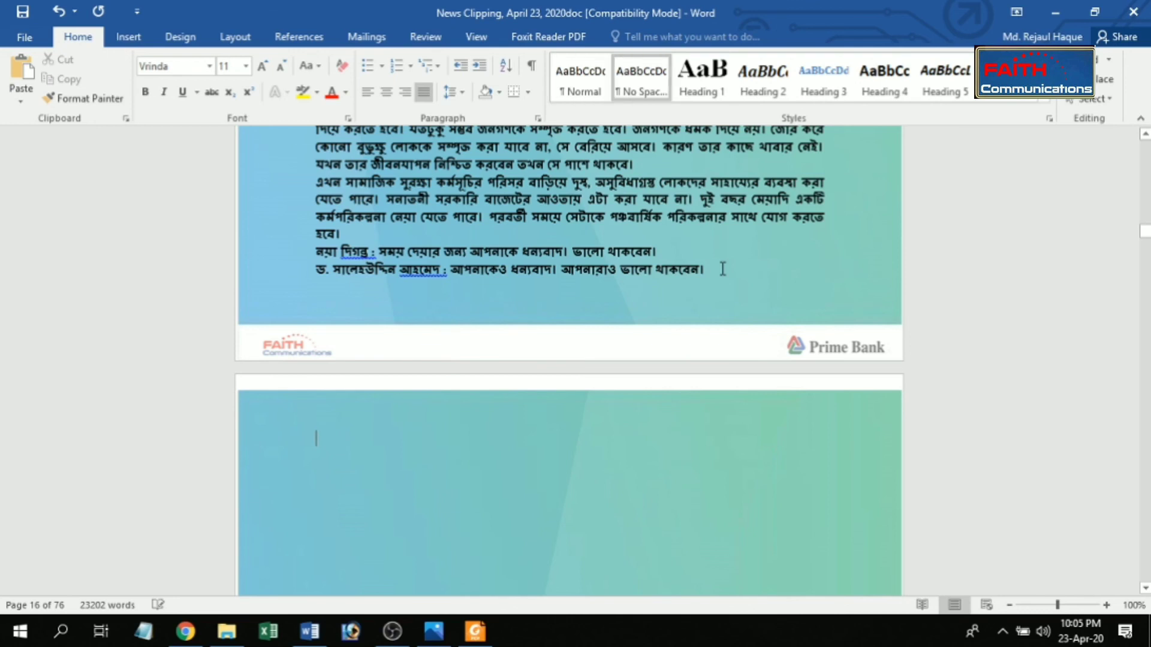
pyautogui.press('Delete')
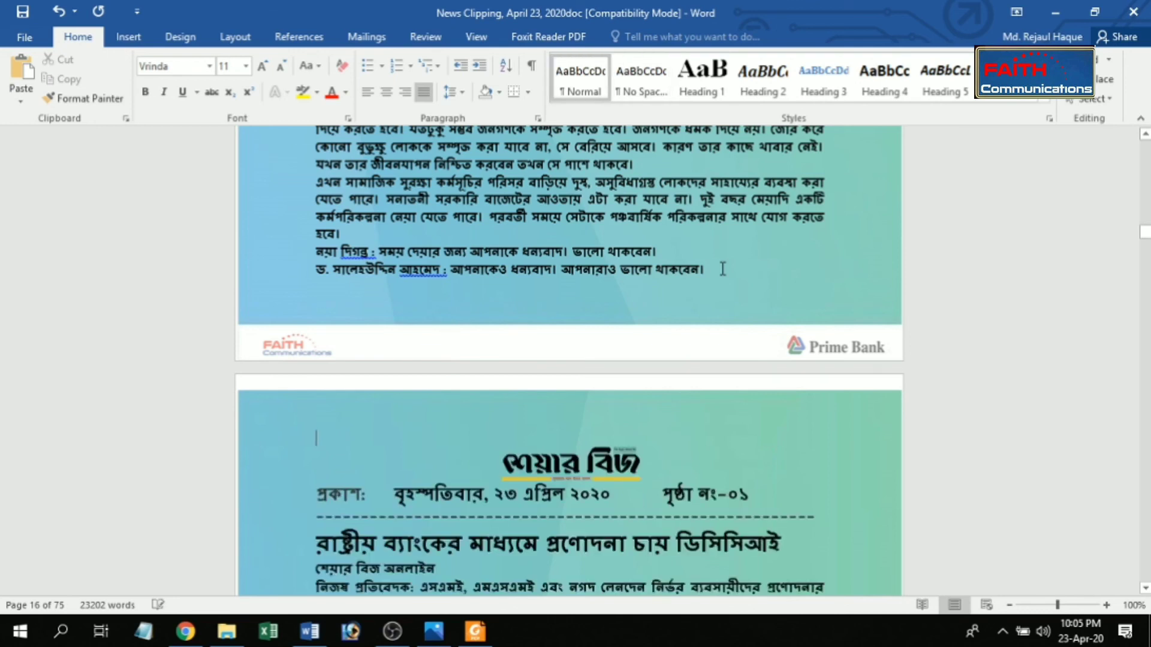
pyautogui.press('Delete')
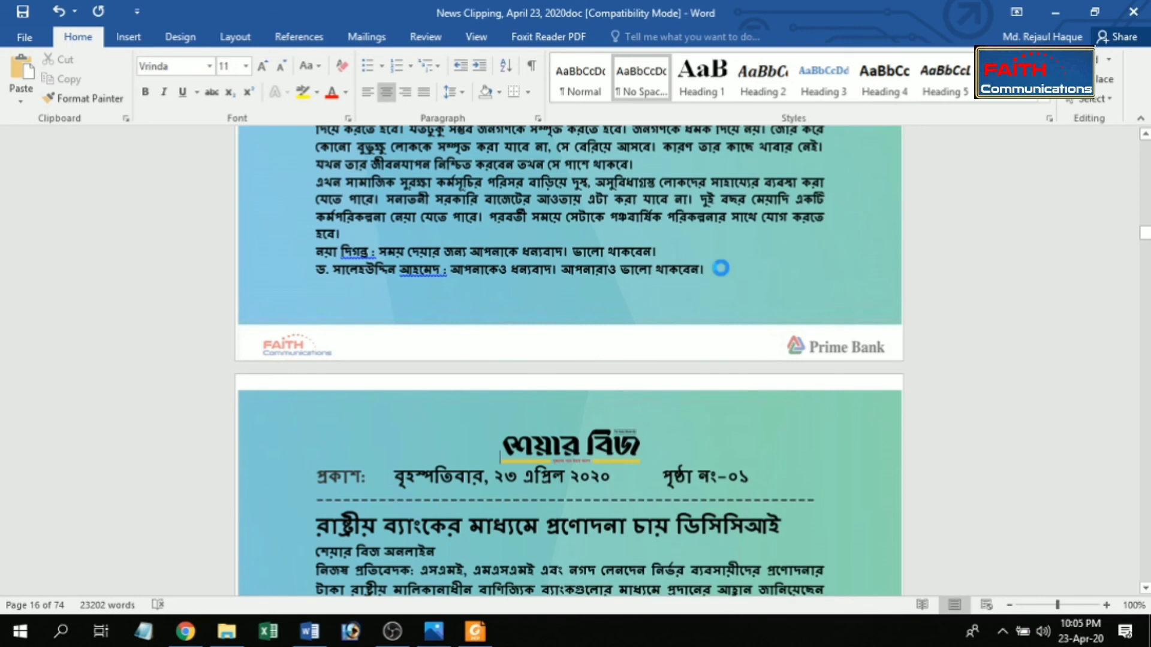
# Step: Save the news clipping document
pyautogui.hotkey('ctrl', 's')
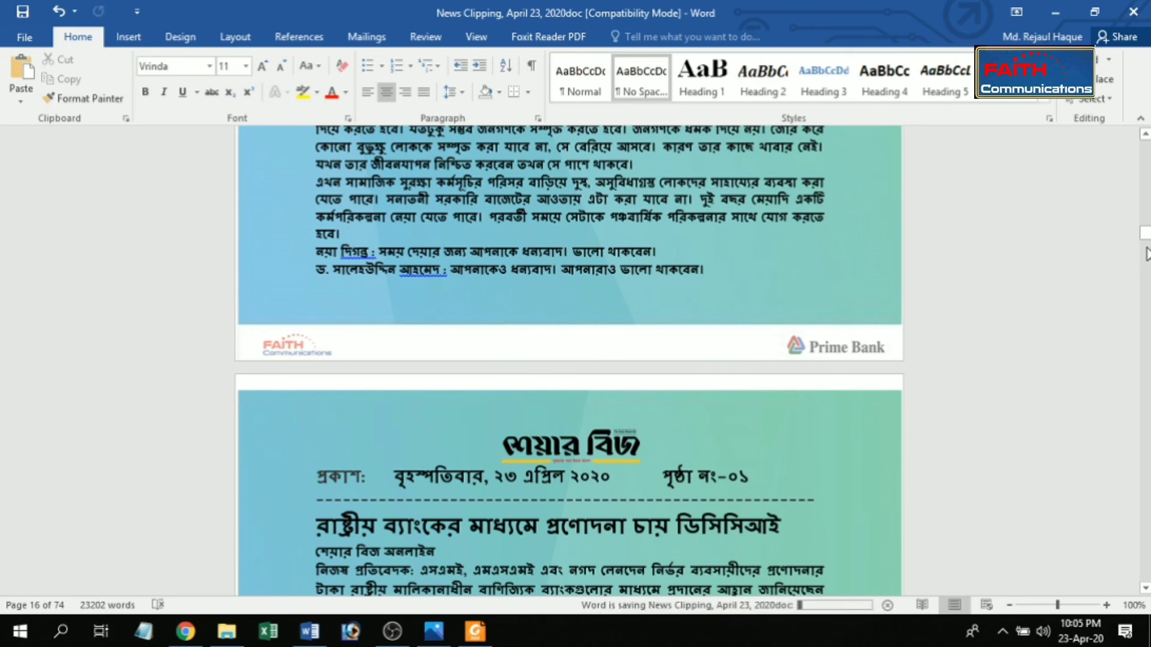
pyautogui.moveTo(1145, 237); pyautogui.dragTo(1145, 241)
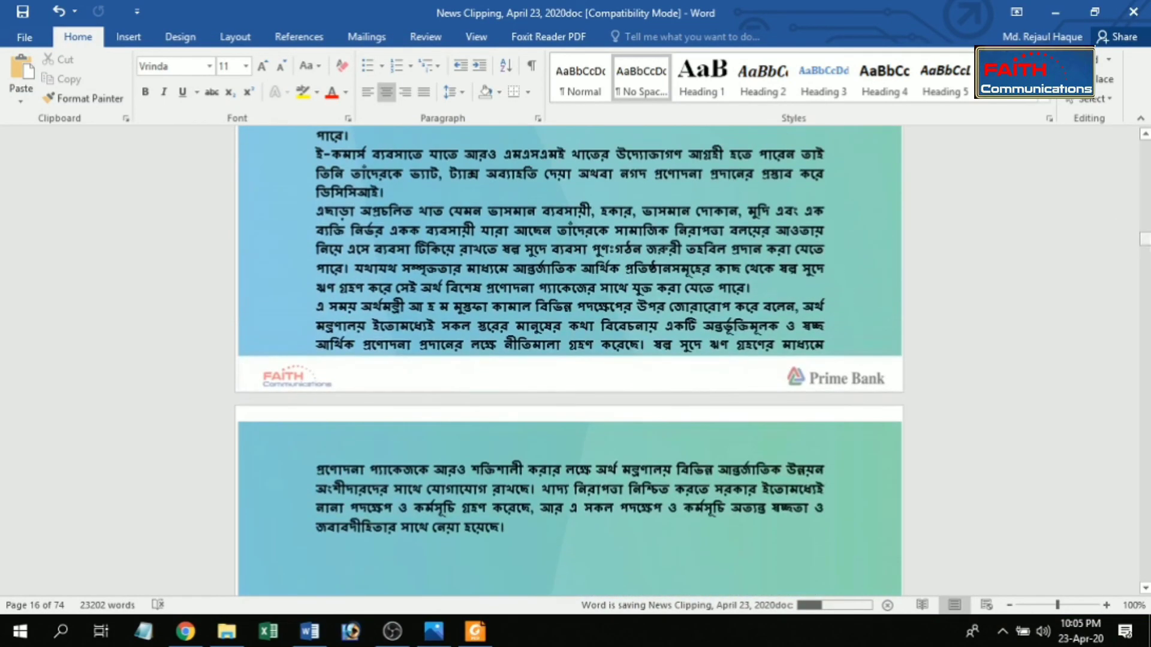